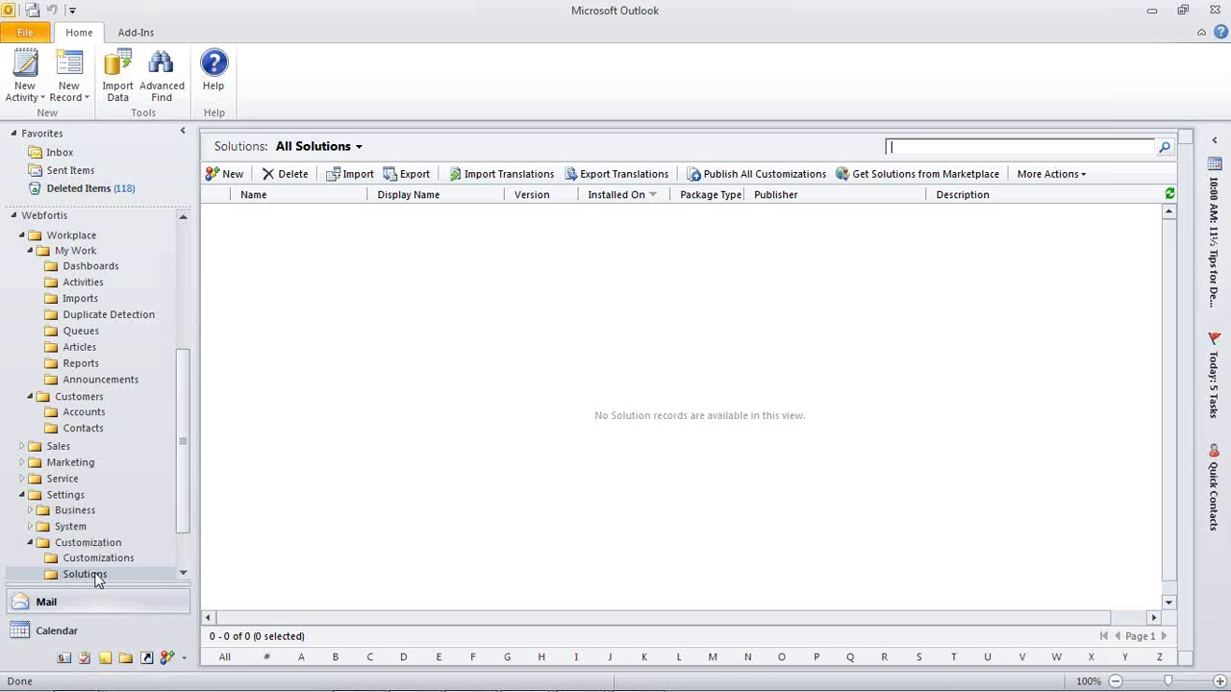
Create and save a new solution named Customizations with publisher Default Publisher for PPN Health and version 1.0.
{"action": "left_click", "coordinate": [232, 174]}
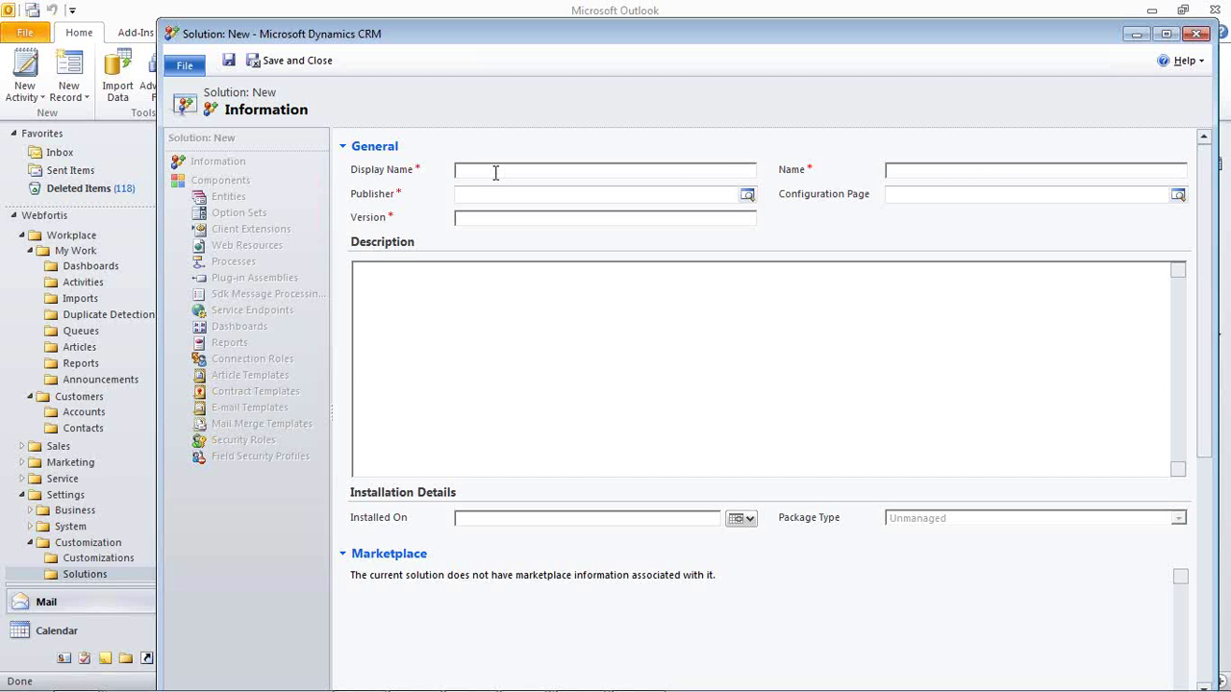
{"action": "left_click", "coordinate": [495, 172]}
{"action": "type", "text": "Customizations"}
{"action": "left_click", "coordinate": [577, 197]}
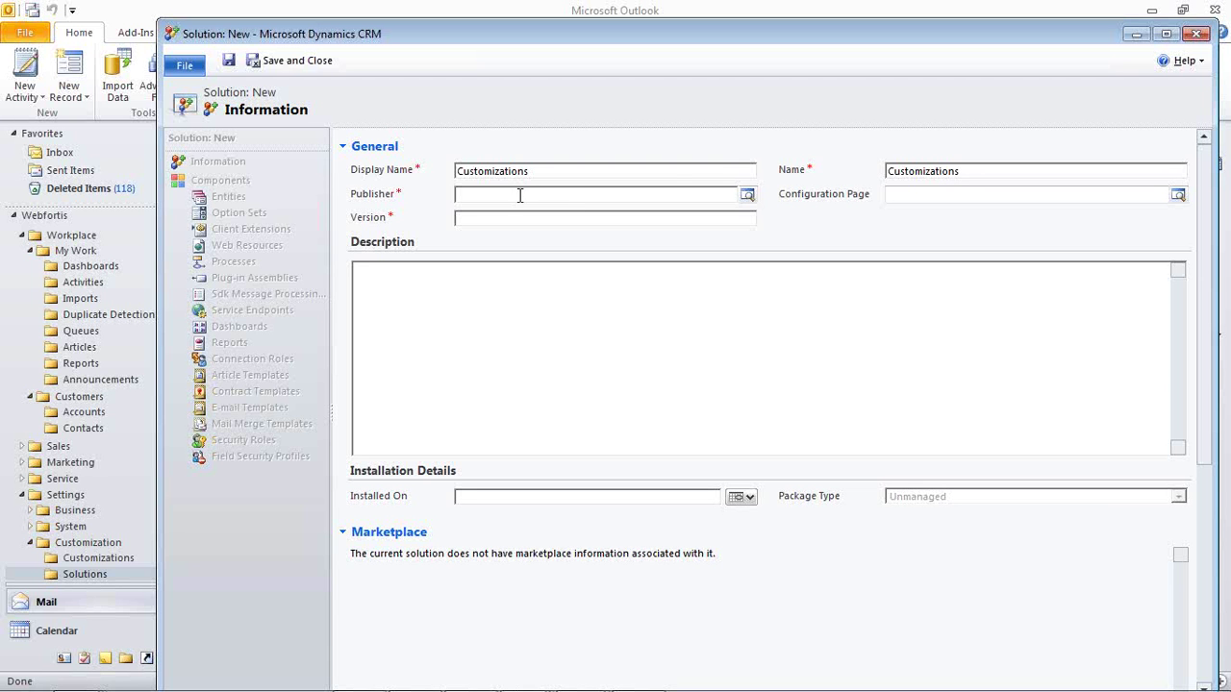
{"action": "type", "text": "d"}
{"action": "key", "text": "Tab"}
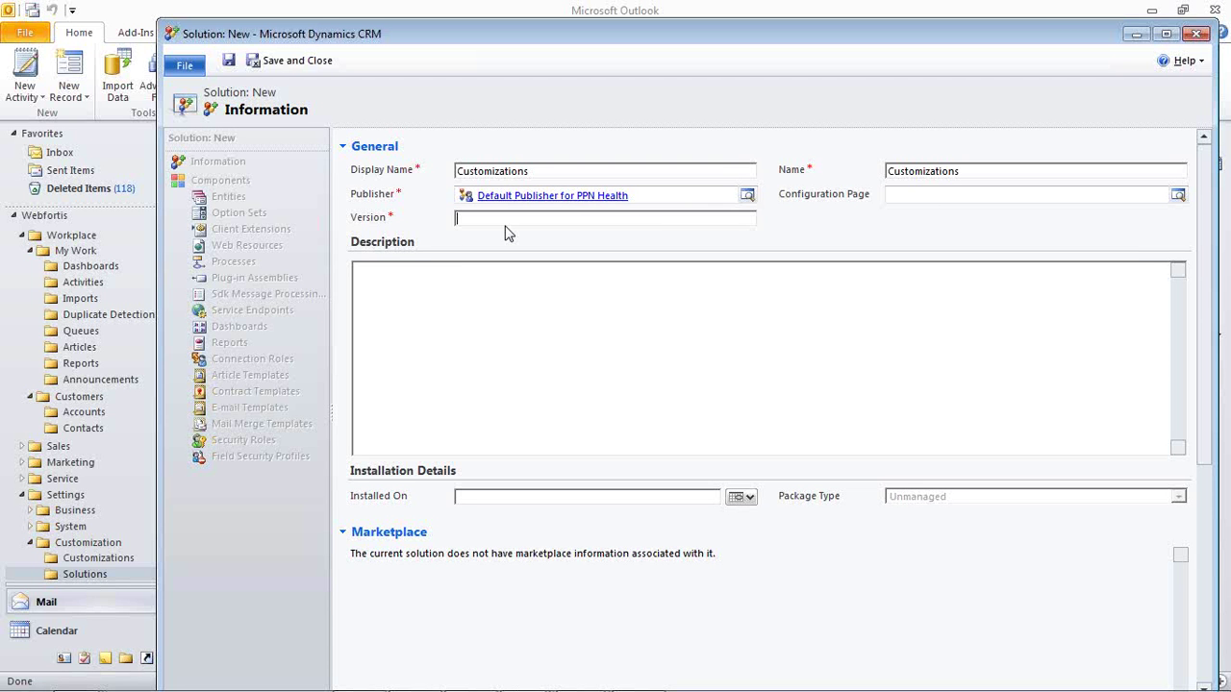
{"action": "type", "text": "1.0"}
{"action": "left_click", "coordinate": [443, 372]}
{"action": "left_click", "coordinate": [229, 62]}
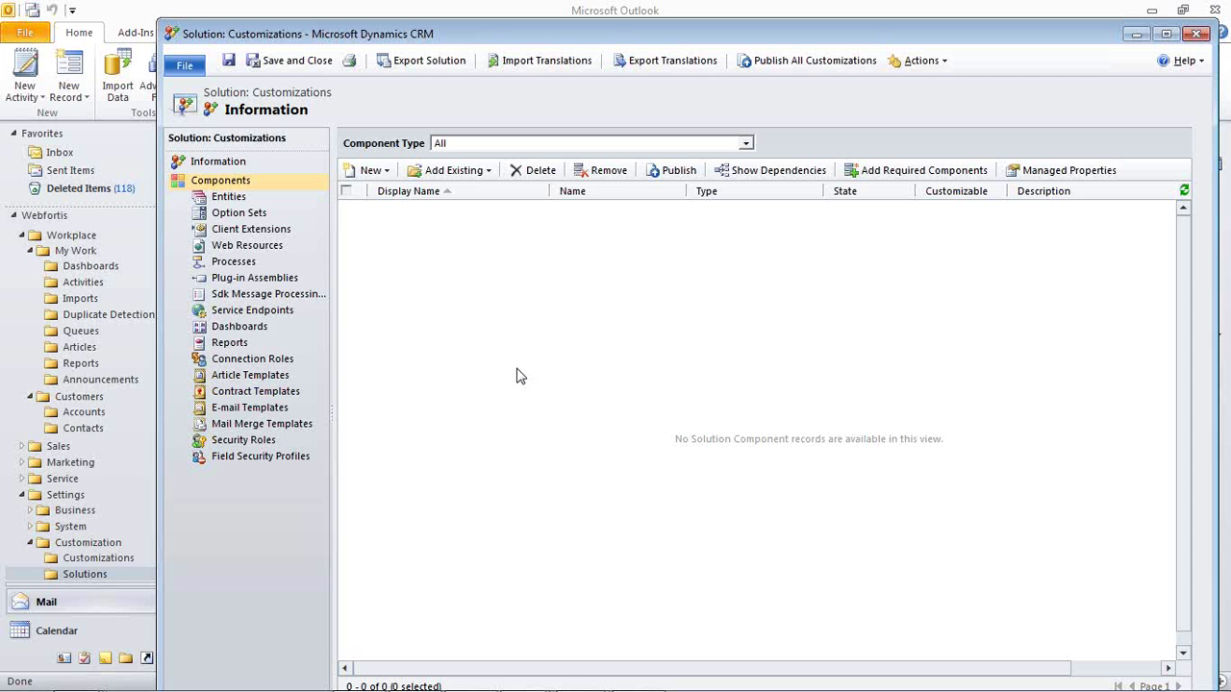
Add the existing Account entity to the Customizations solution as its only component.
{"action": "left_click", "coordinate": [468, 173]}
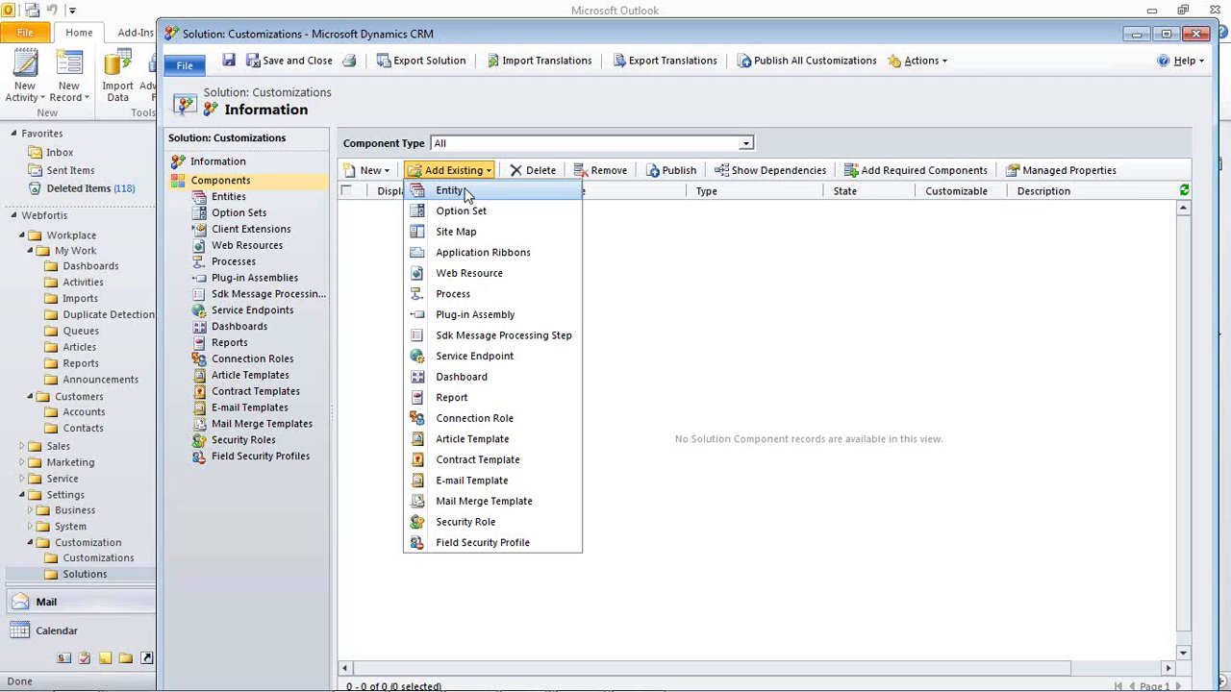
{"action": "left_click", "coordinate": [464, 192]}
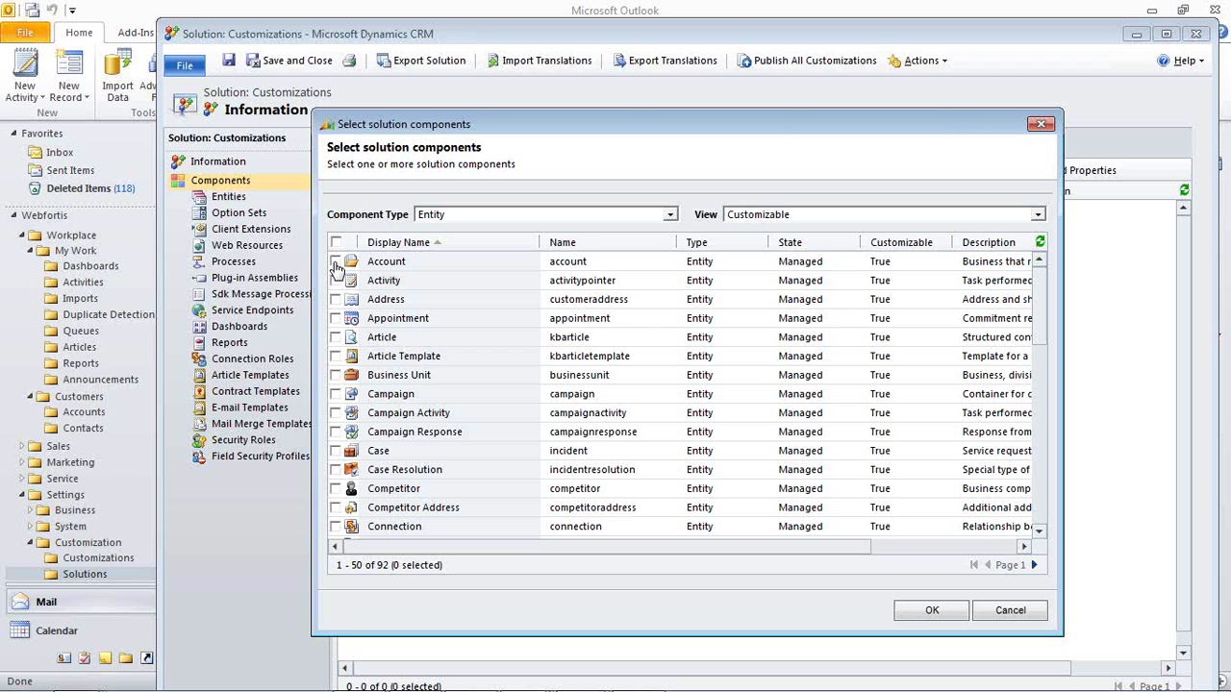
{"action": "left_click", "coordinate": [335, 263]}
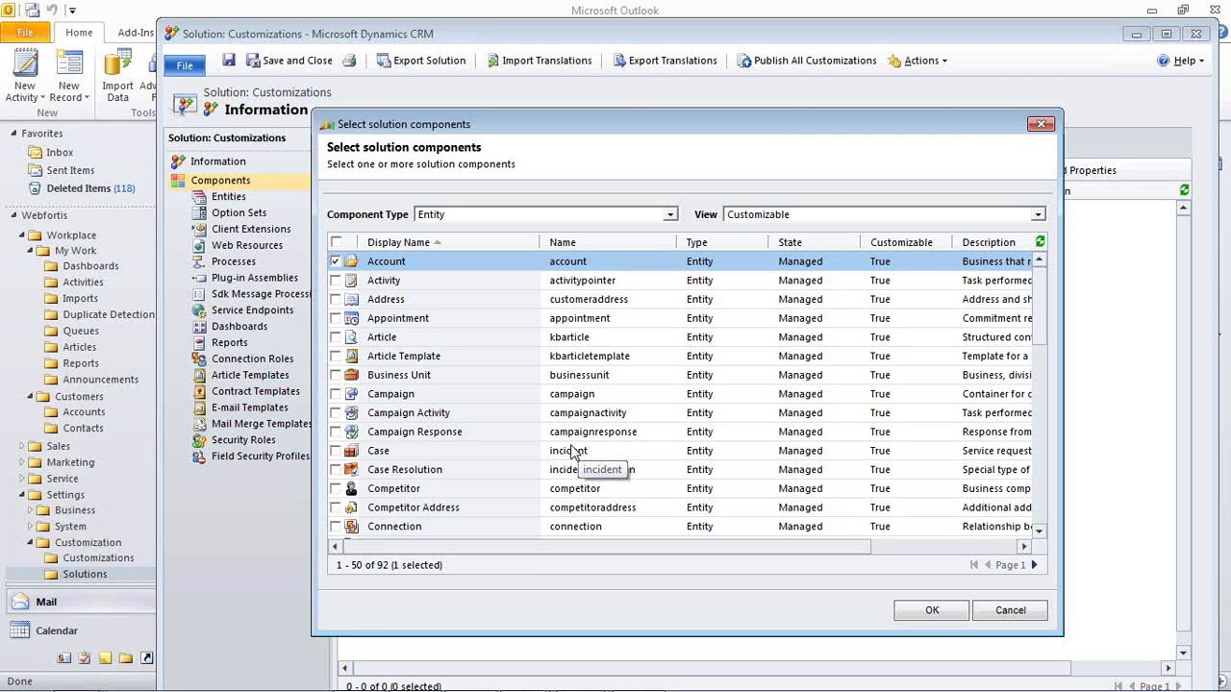
{"action": "left_click", "coordinate": [335, 451]}
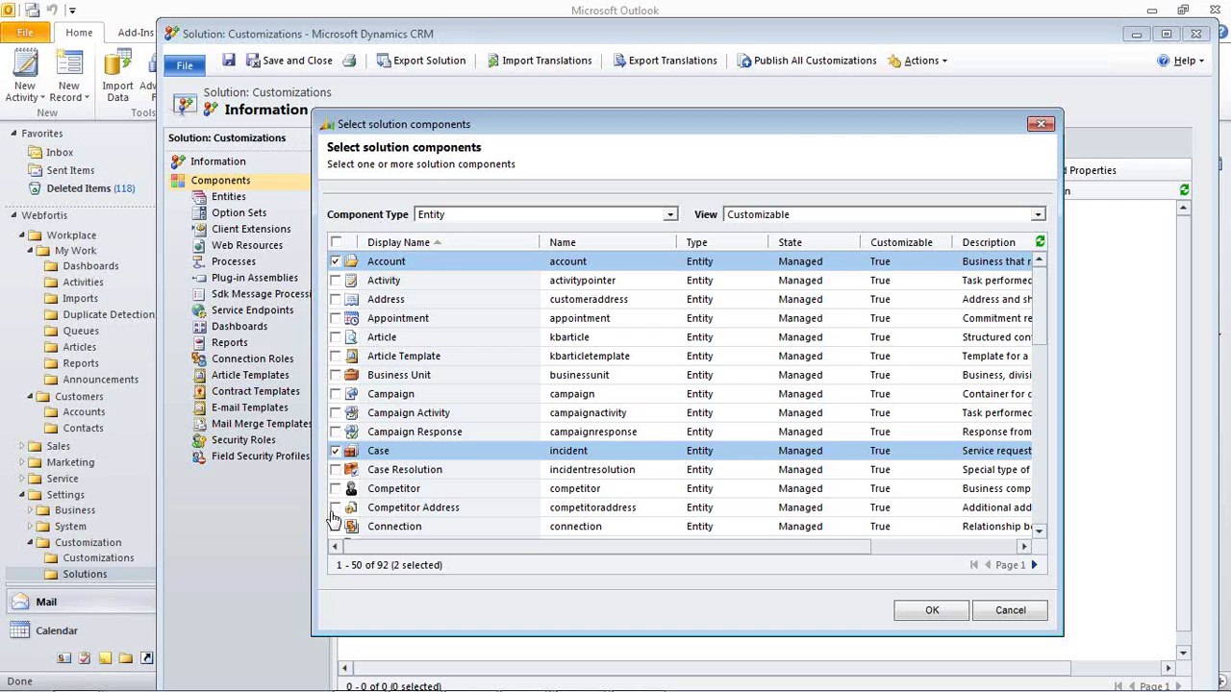
{"action": "left_click", "coordinate": [334, 452]}
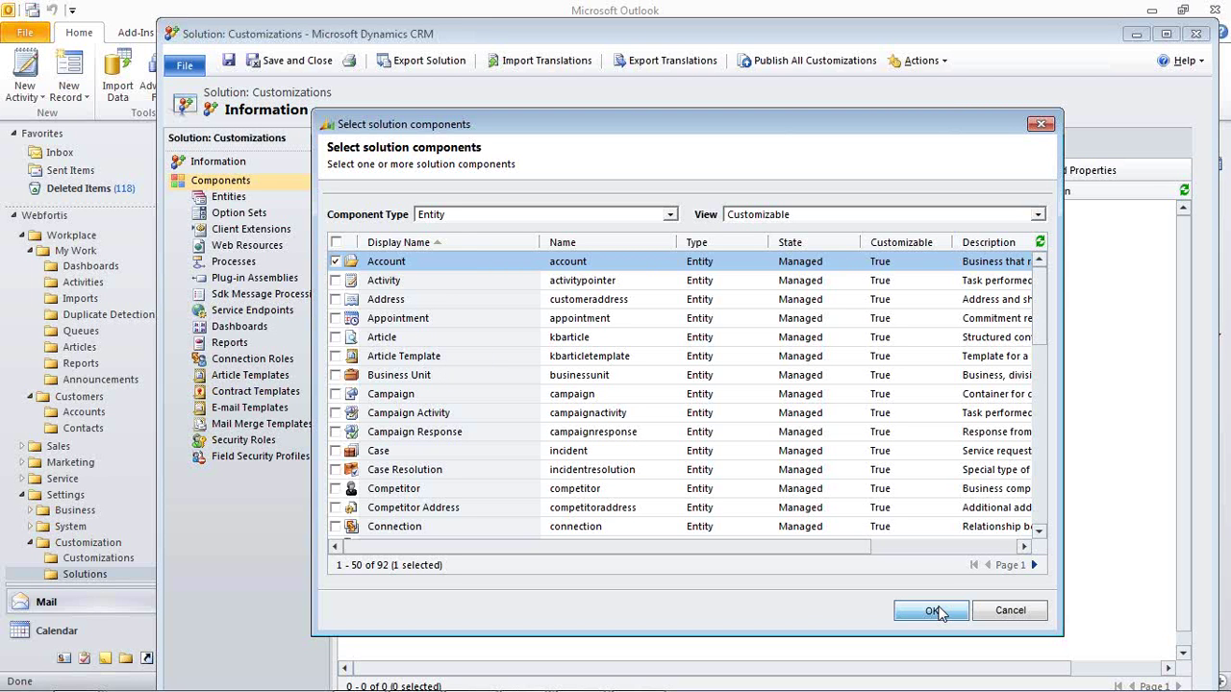
{"action": "left_click", "coordinate": [939, 613]}
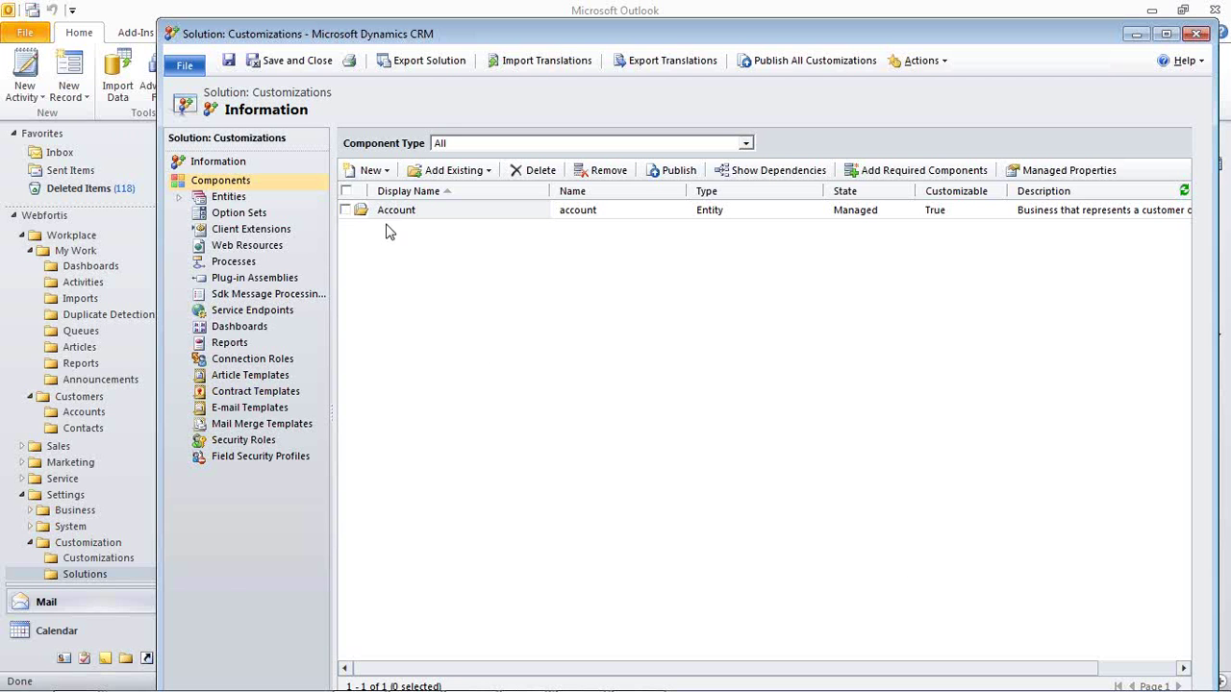
Open the Account entity's main Information form for editing.
{"action": "double_click", "coordinate": [394, 209]}
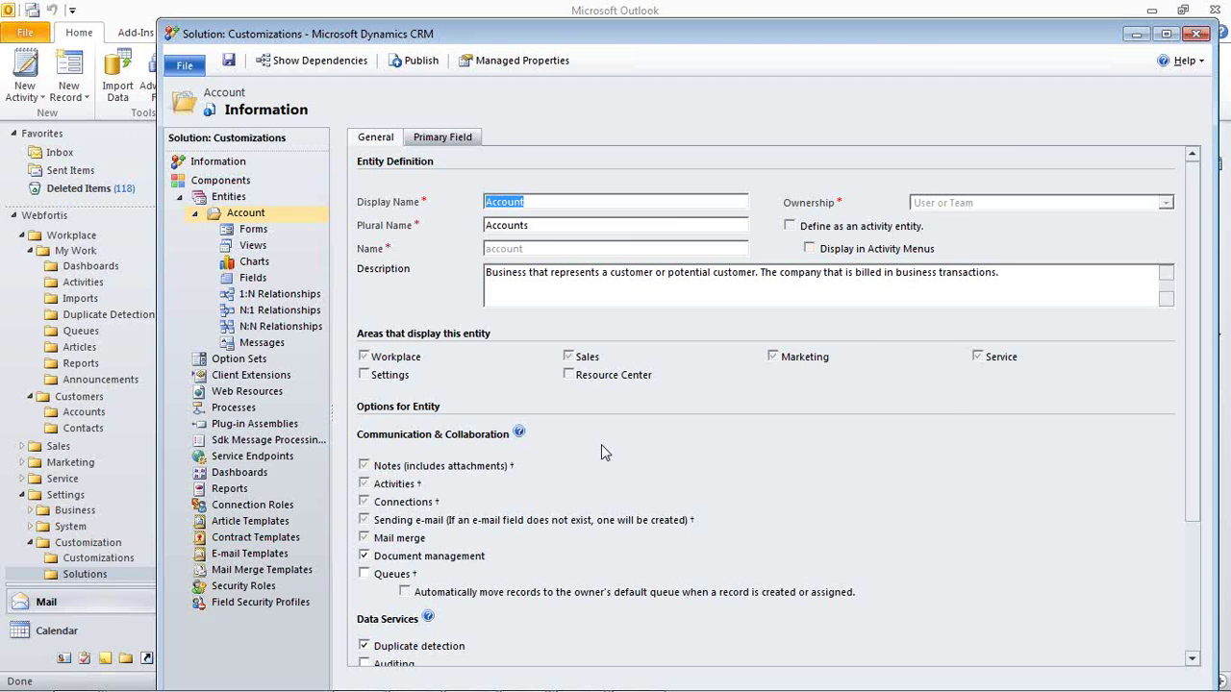
{"action": "left_click", "coordinate": [263, 237]}
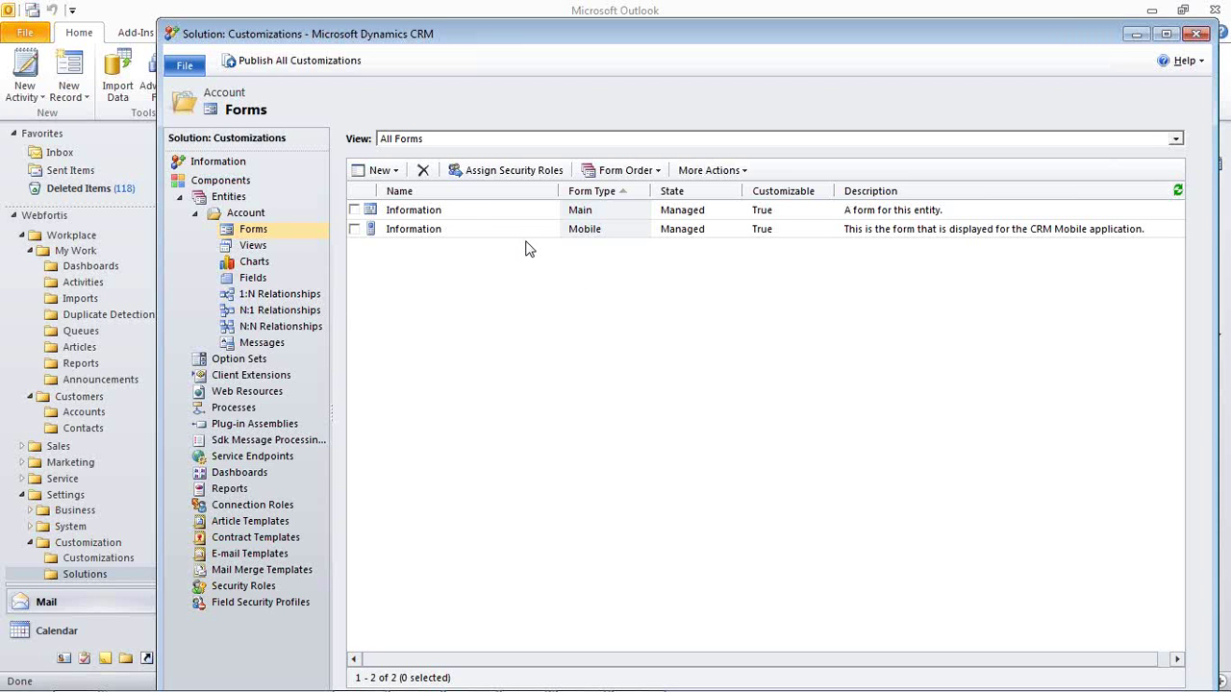
{"action": "left_click", "coordinate": [413, 210]}
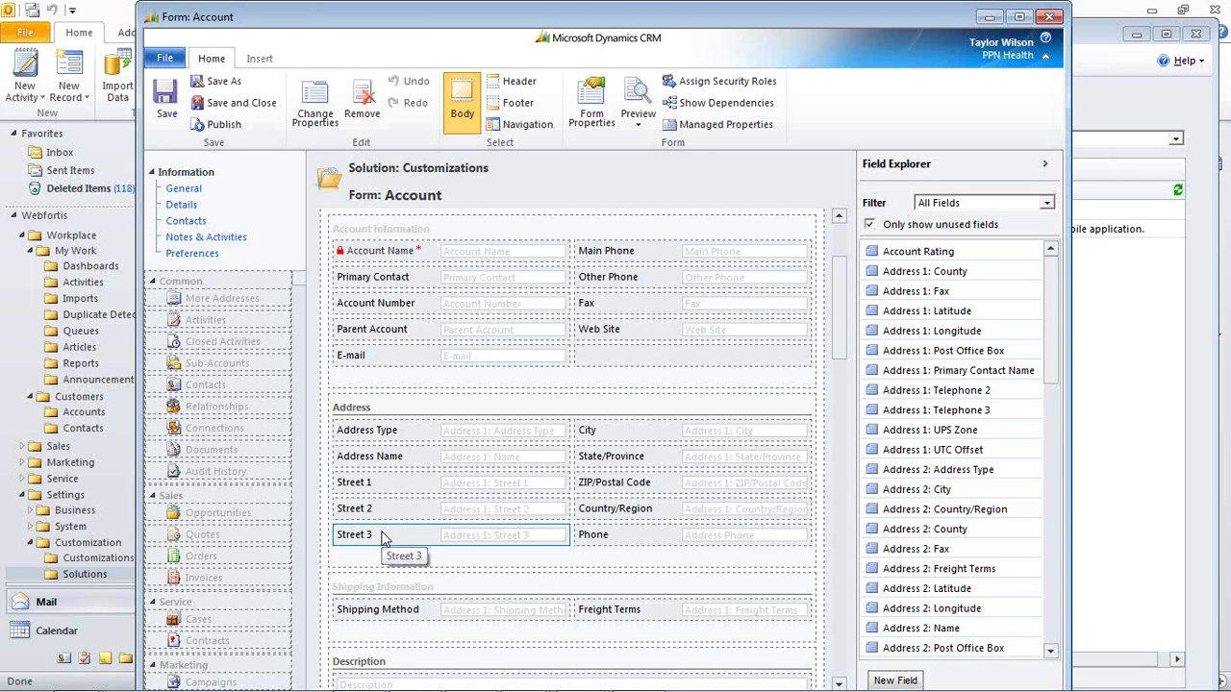
Remove the Street 3 field from the form's Address section and place Address 1: Street 3 back in the same spot.
{"action": "left_click", "coordinate": [336, 537]}
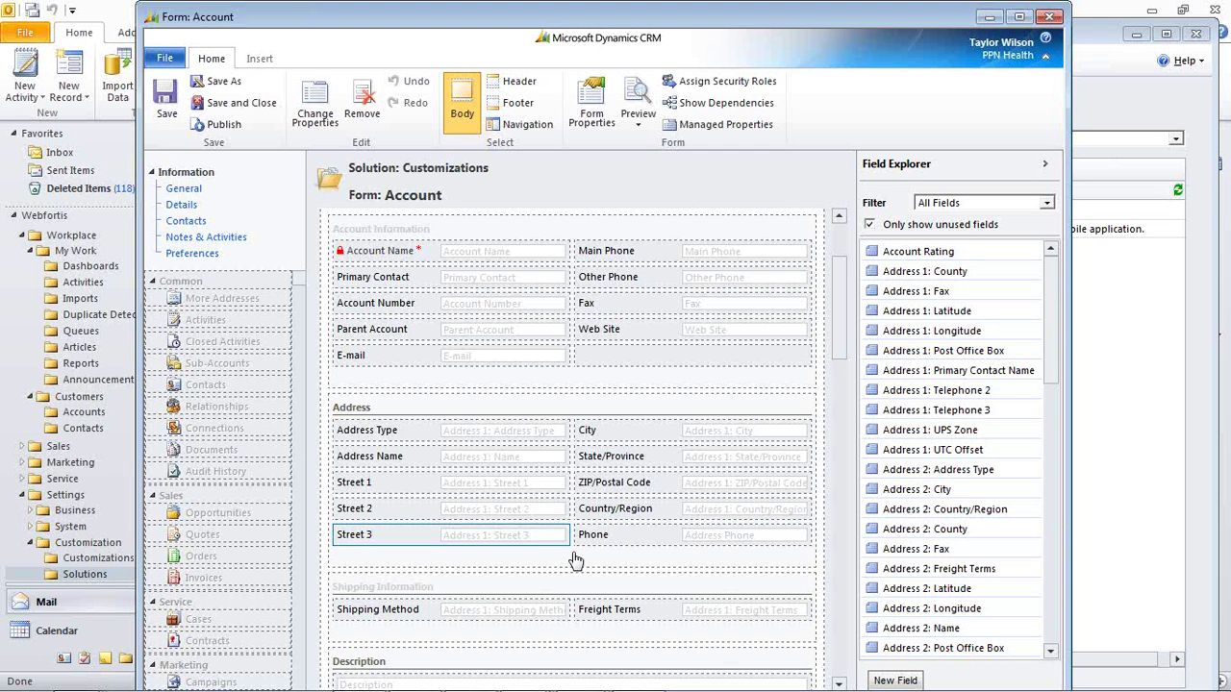
{"action": "left_click", "coordinate": [363, 94]}
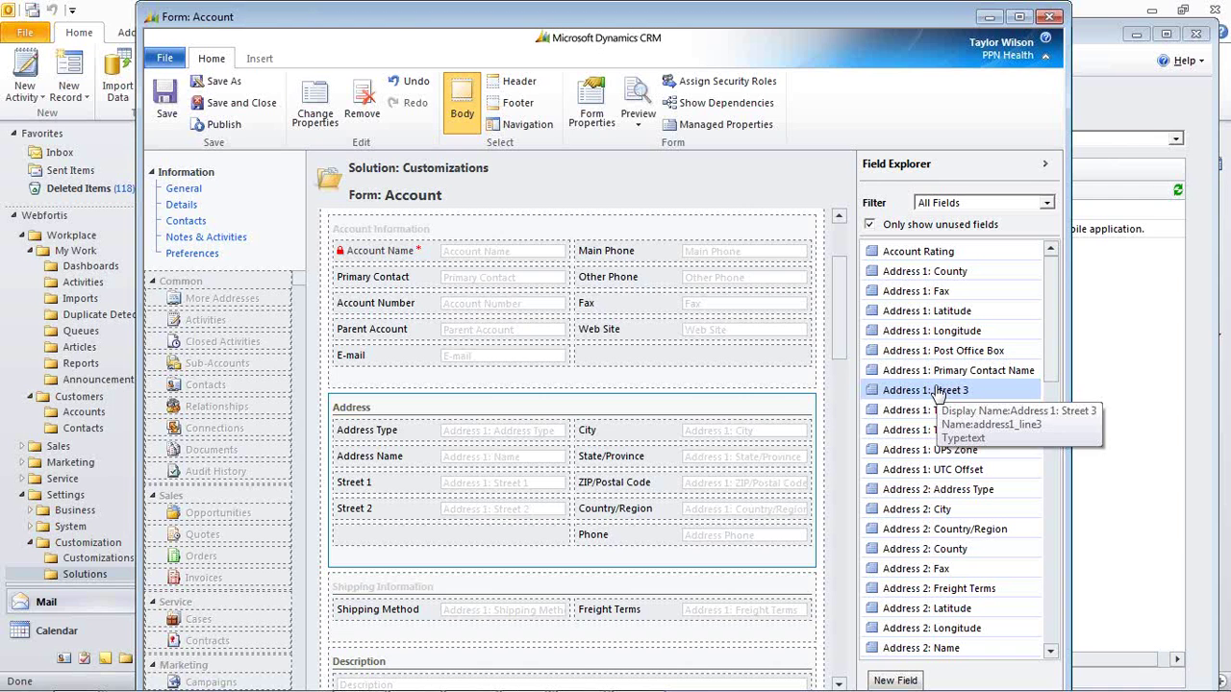
{"action": "left_click_drag", "start_coordinate": [931, 389], "coordinate": [450, 556]}
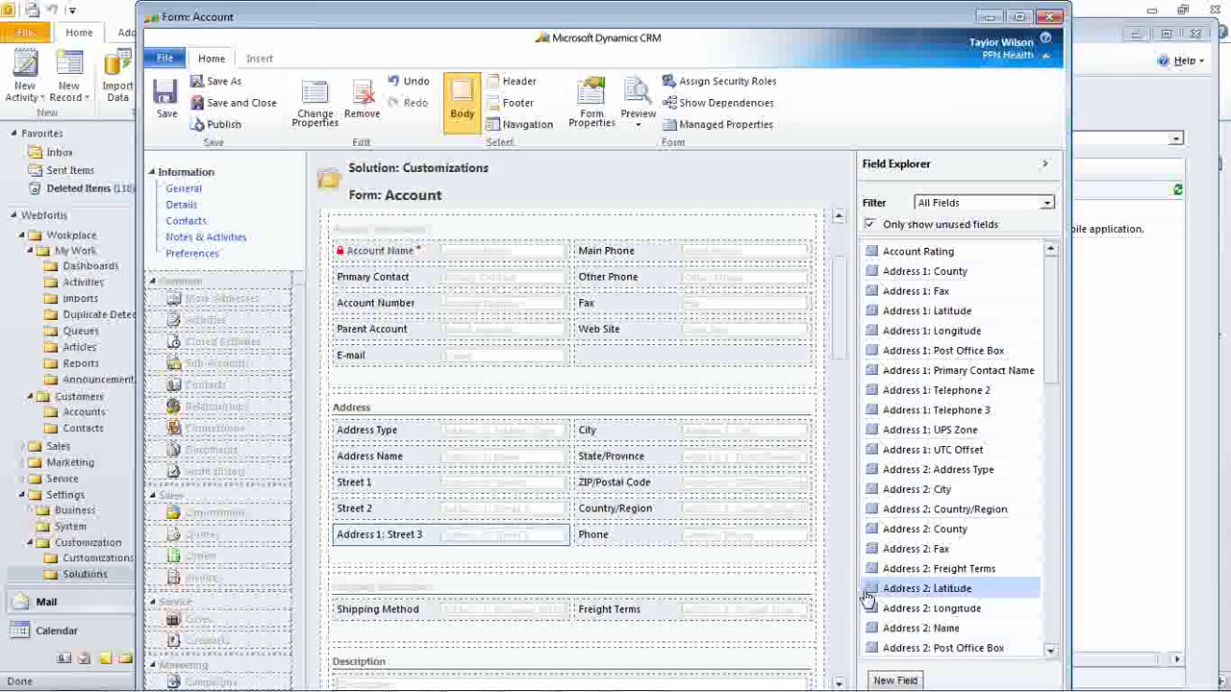
Start a new Account field with display name New Field, requirement level No Constraint and Searchable set to Yes.
{"action": "left_click", "coordinate": [882, 681]}
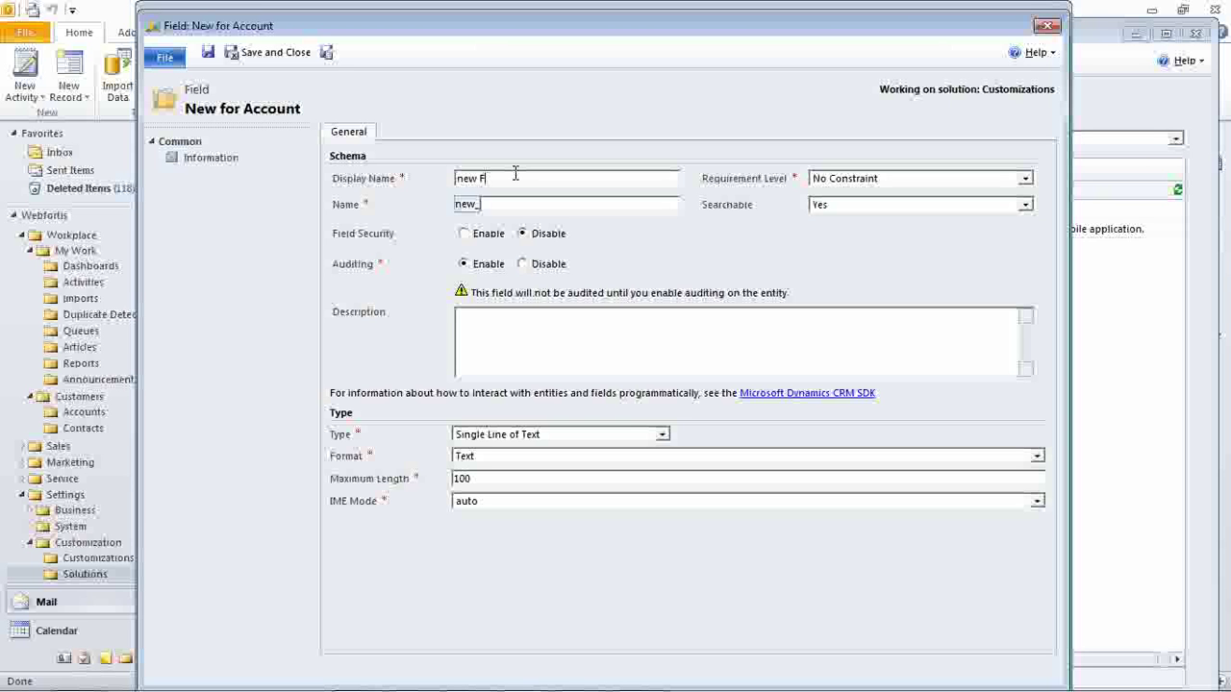
{"action": "key", "text": "BackSpace"}
{"action": "key", "text": "BackSpace"}
{"action": "key", "text": "BackSpace"}
{"action": "left_click", "coordinate": [846, 180]}
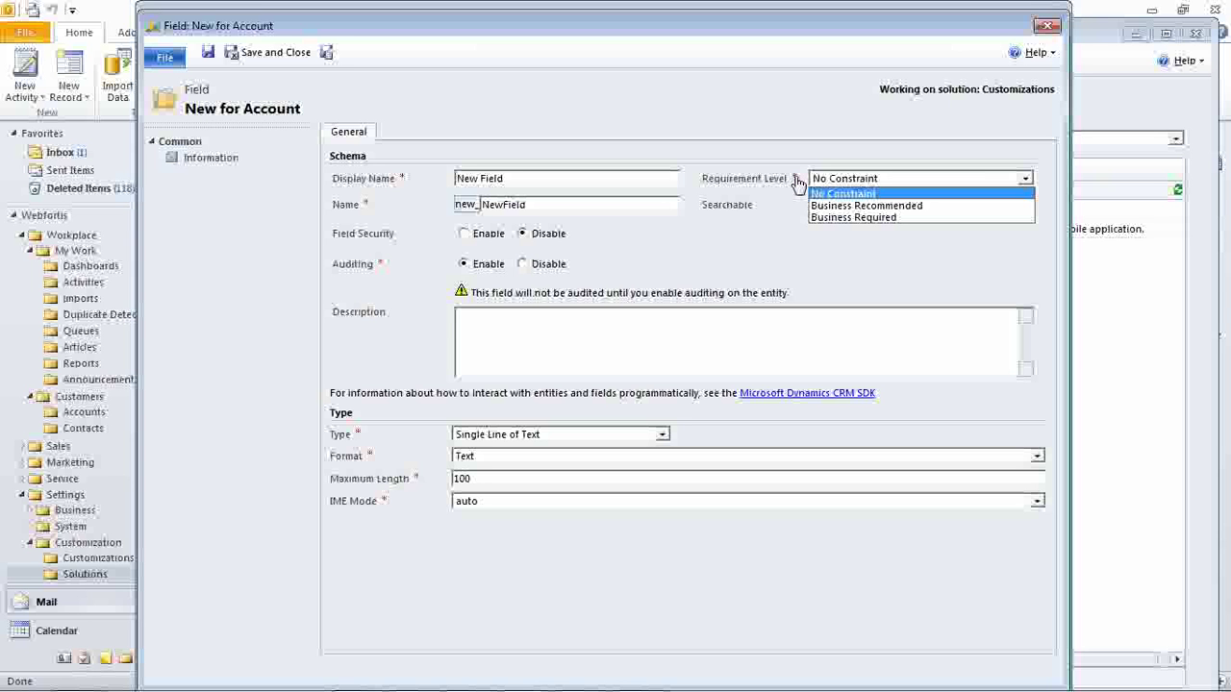
{"action": "left_click", "coordinate": [900, 195]}
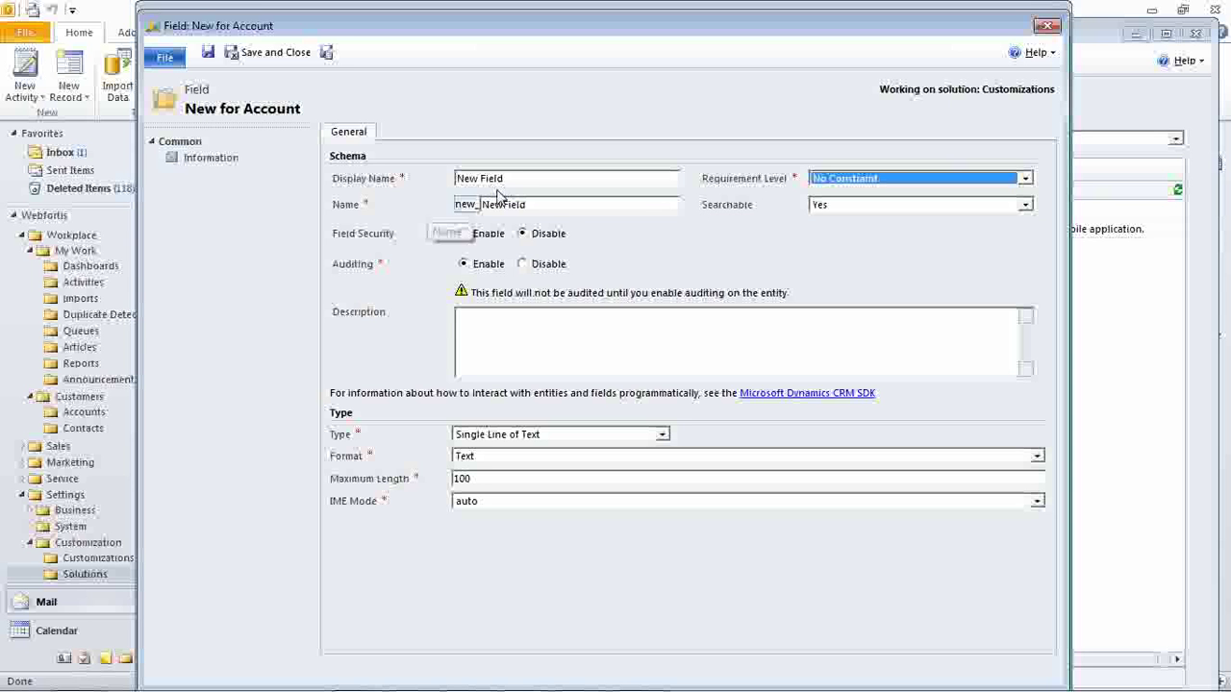
{"action": "left_click", "coordinate": [829, 207]}
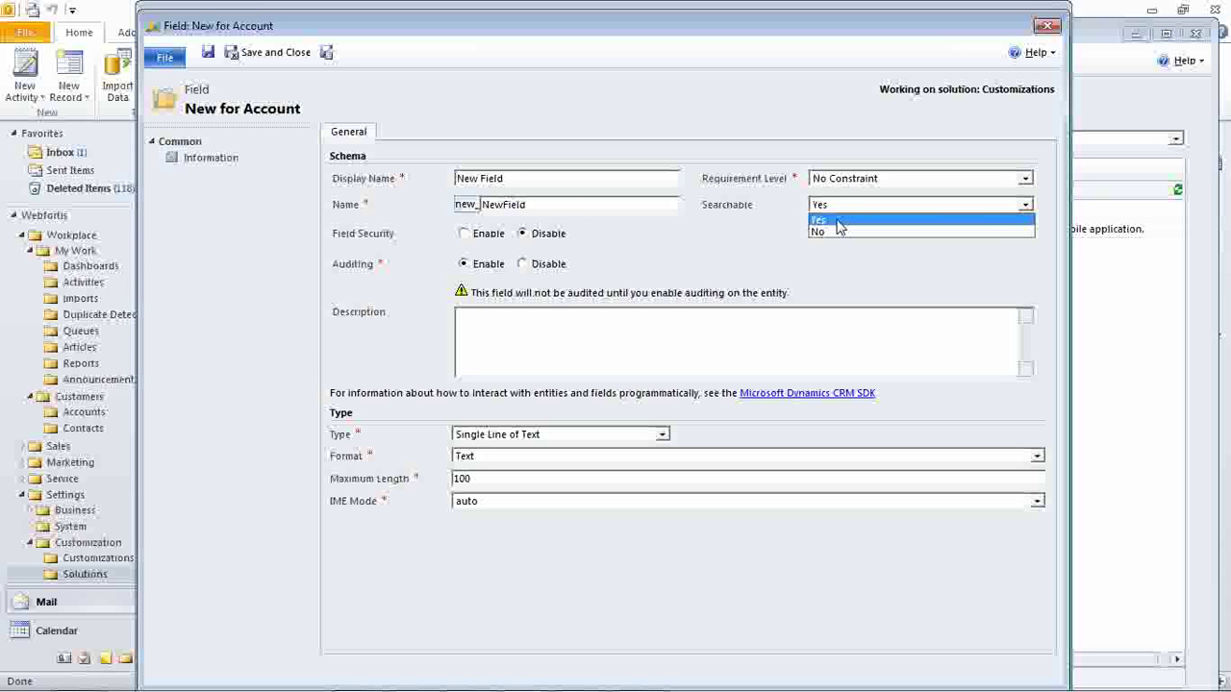
{"action": "left_click", "coordinate": [818, 221]}
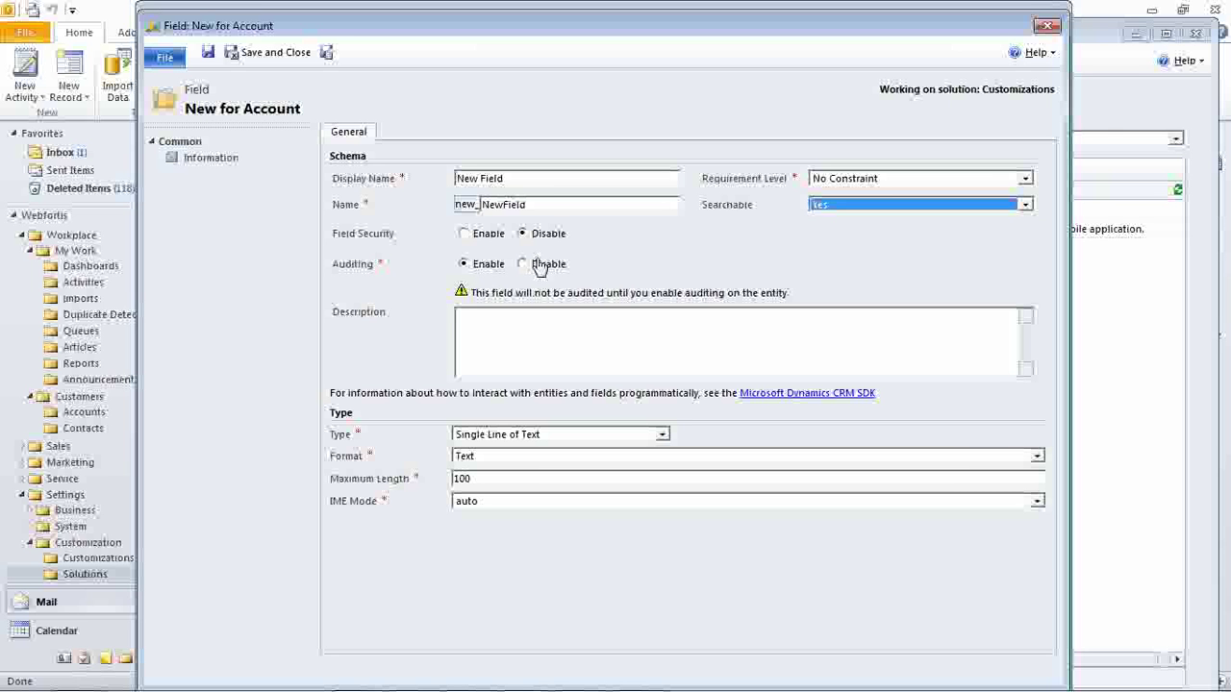
Choose Text as the format of the new single-line text field.
{"action": "left_click", "coordinate": [536, 328]}
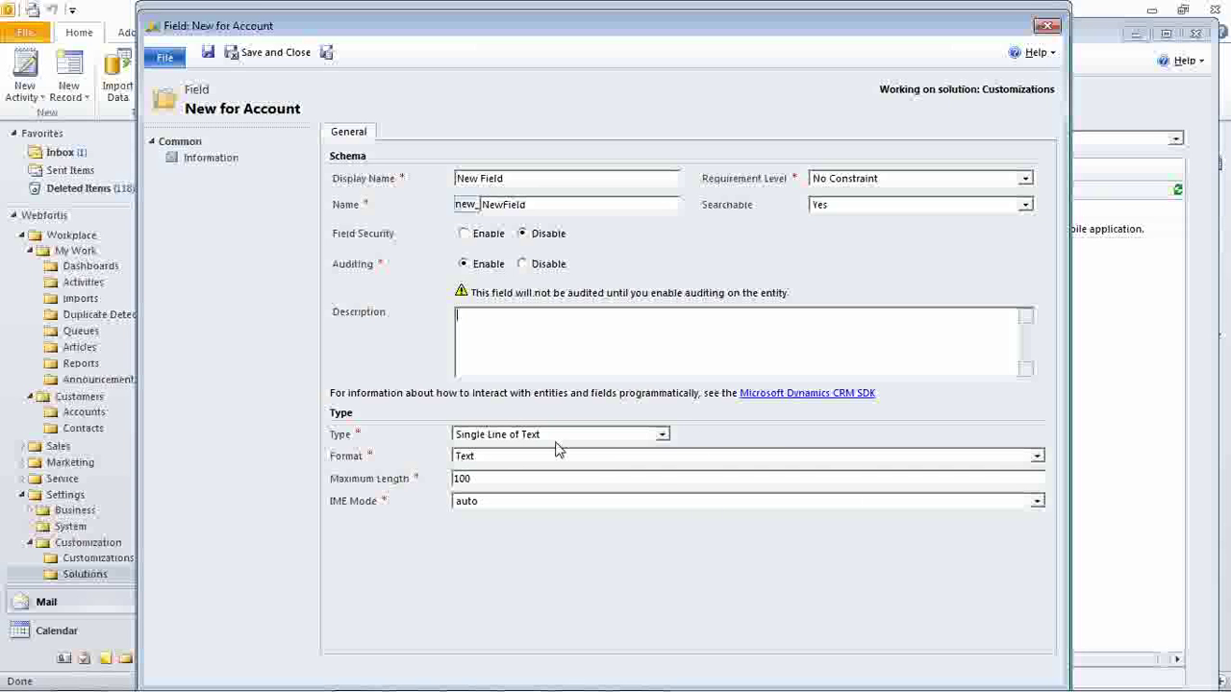
{"action": "left_click", "coordinate": [472, 458]}
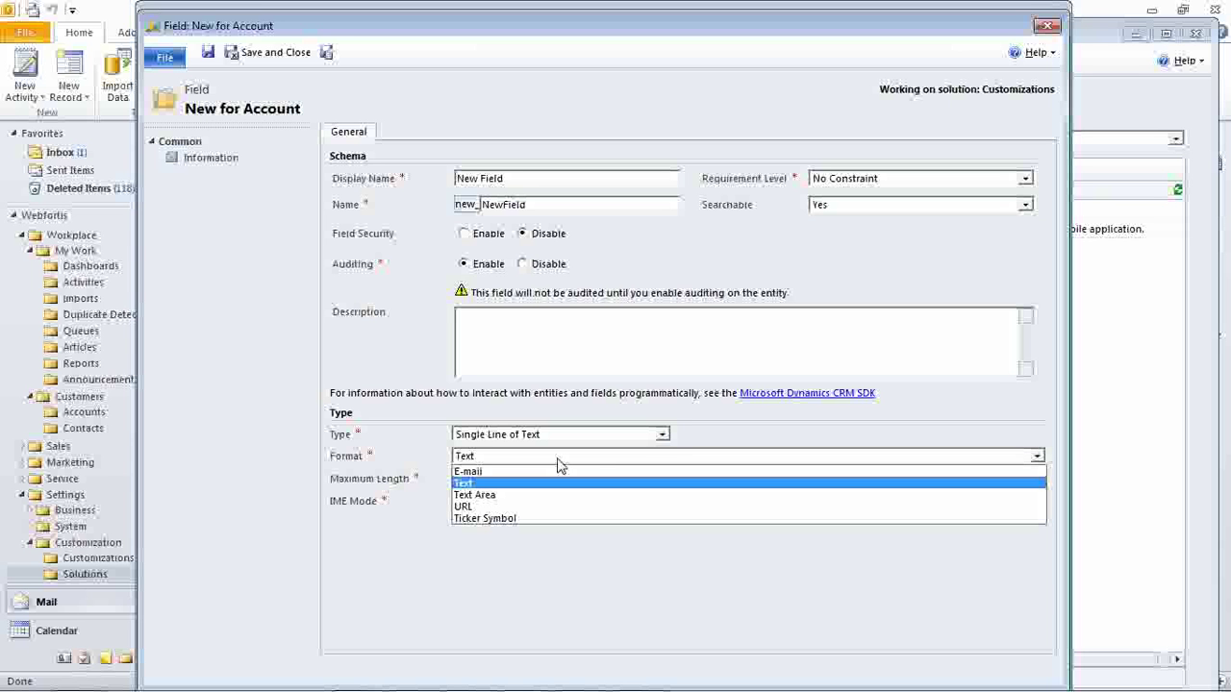
{"action": "left_click", "coordinate": [464, 484]}
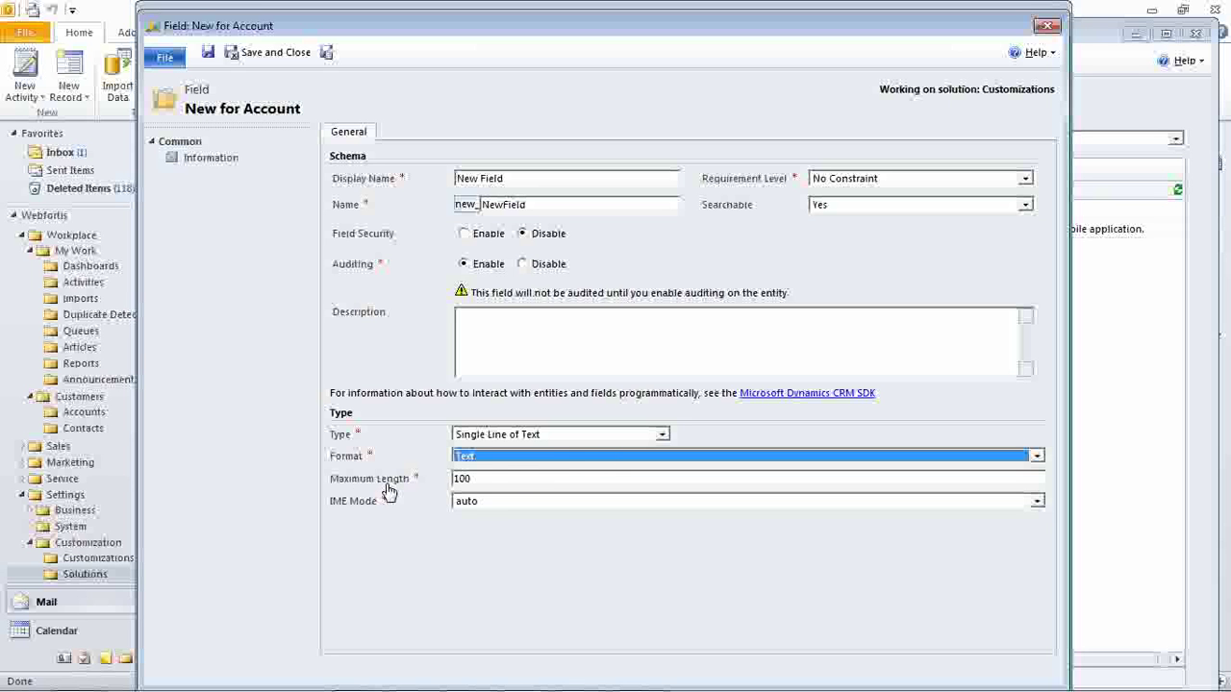
Set the new field's type to Option Set.
{"action": "left_click", "coordinate": [592, 436]}
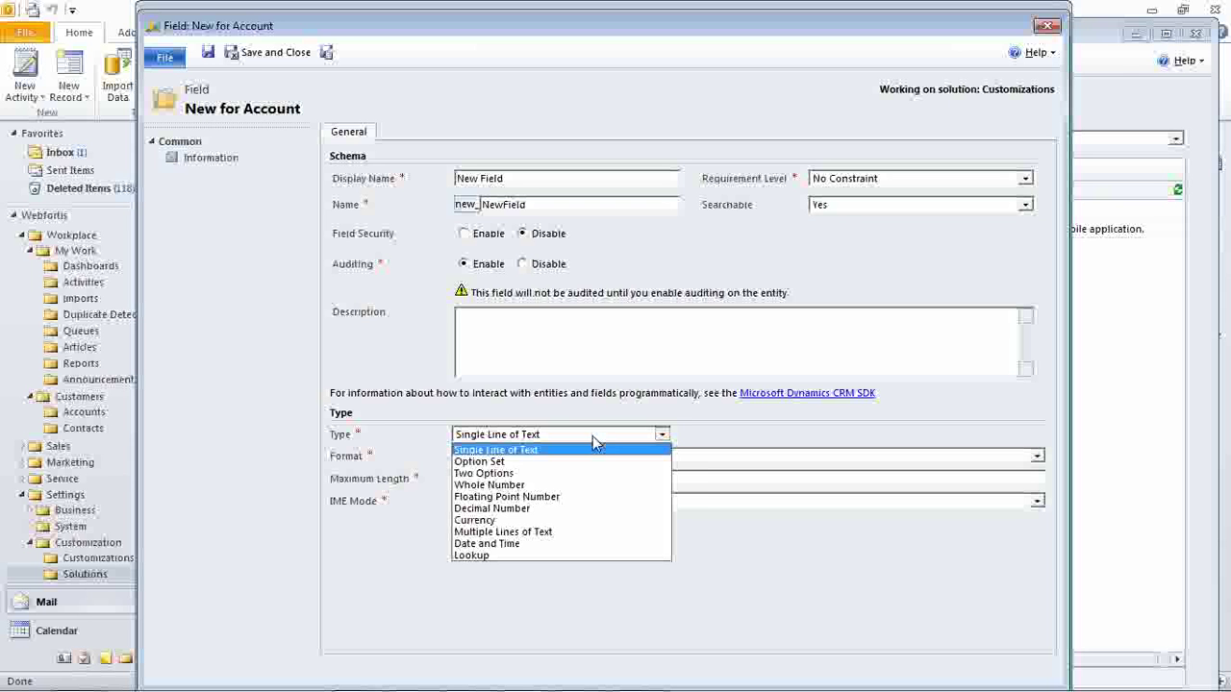
{"action": "left_click", "coordinate": [484, 463]}
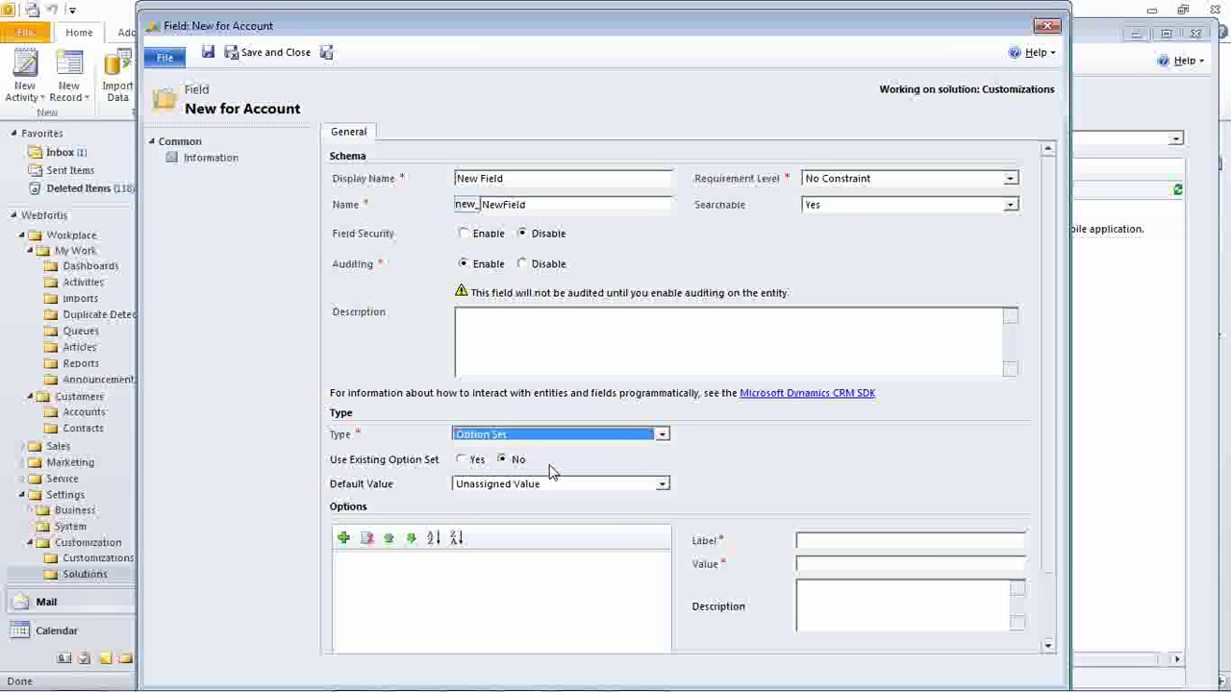
{"action": "left_click", "coordinate": [638, 442]}
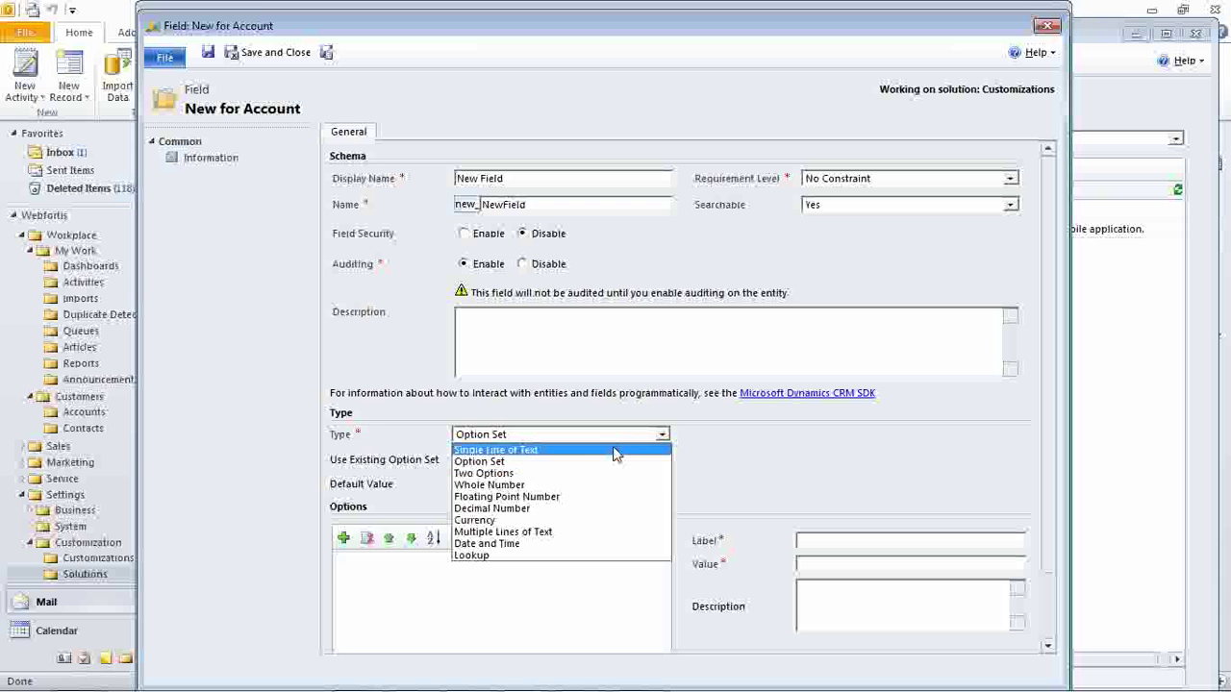
{"action": "left_click", "coordinate": [585, 465]}
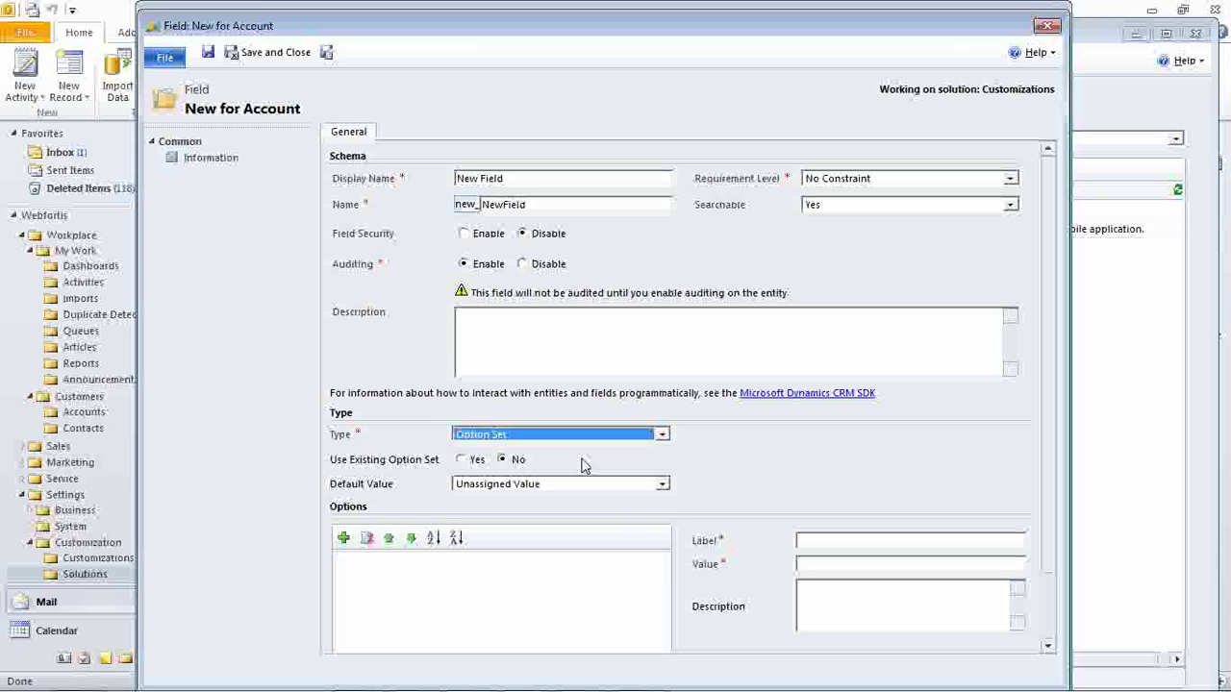
Add three options to the option set, labelled First, Second and Third.
{"action": "left_click", "coordinate": [345, 540]}
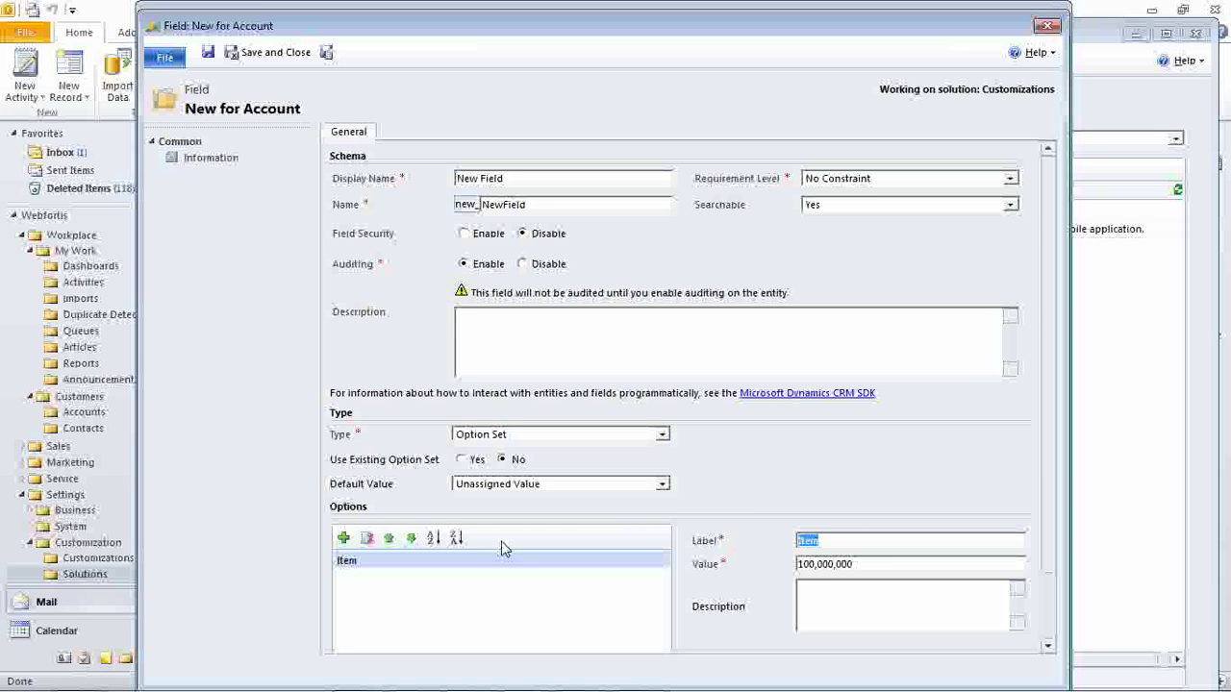
{"action": "type", "text": "First"}
{"action": "left_click", "coordinate": [343, 538]}
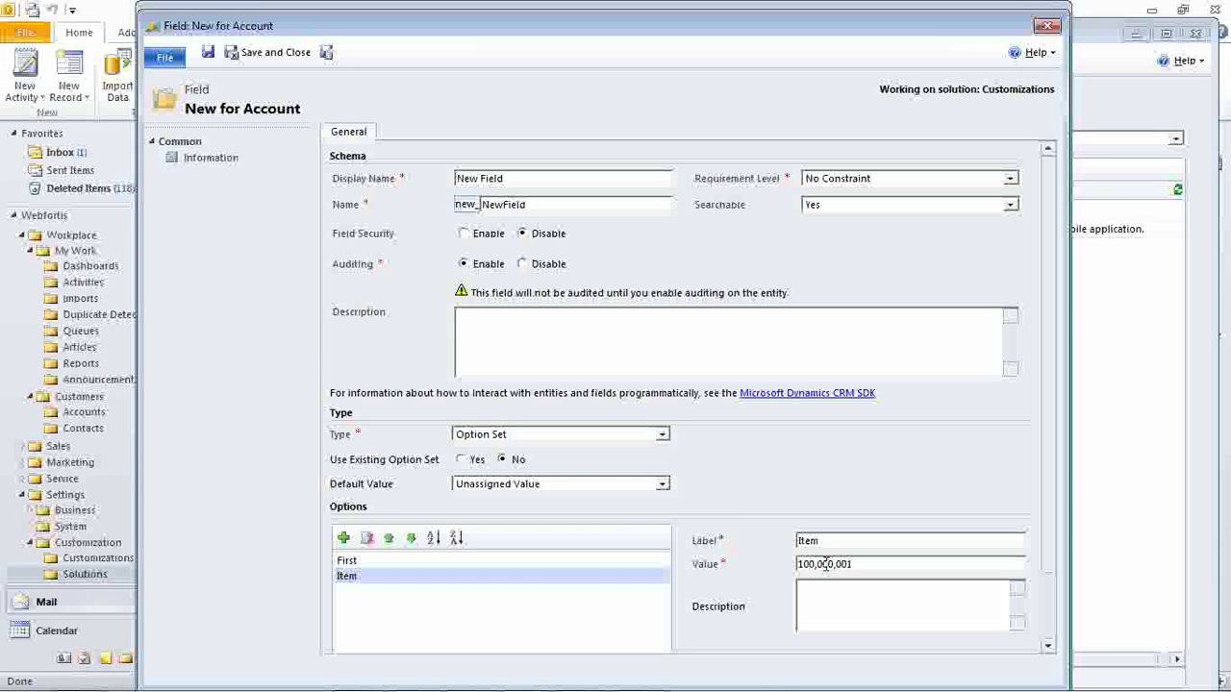
{"action": "left_click_drag", "start_coordinate": [828, 544], "coordinate": [688, 550]}
{"action": "type", "text": "Second"}
{"action": "left_click", "coordinate": [343, 537]}
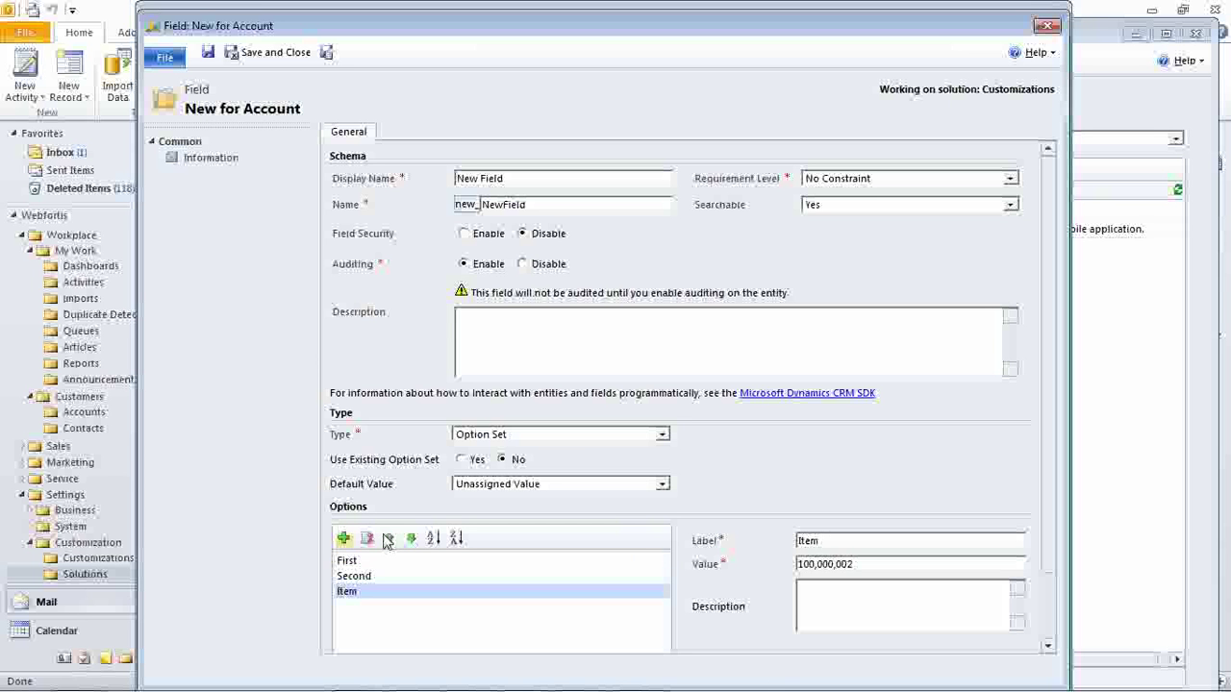
{"action": "left_click_drag", "start_coordinate": [862, 545], "coordinate": [604, 541]}
{"action": "type", "text": "Third"}
Try moving the Third option up and down the list, and sort the options in ascending order.
{"action": "left_click", "coordinate": [389, 538]}
{"action": "left_click", "coordinate": [411, 539]}
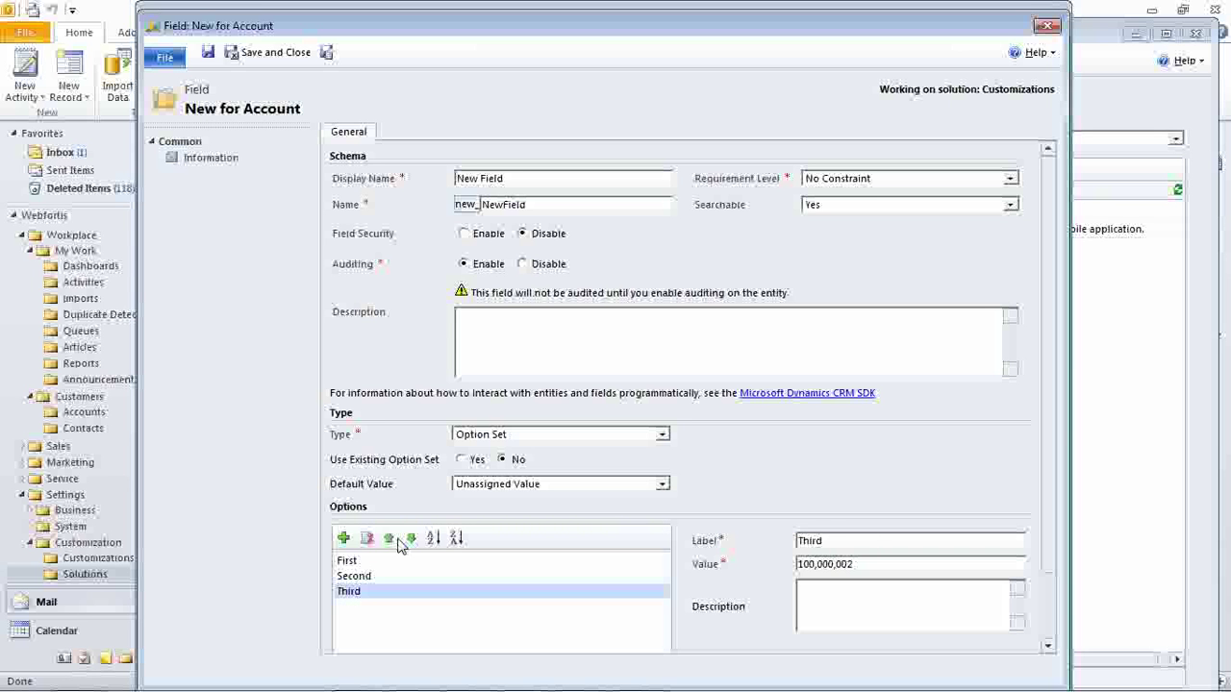
{"action": "left_click", "coordinate": [400, 542]}
{"action": "left_click", "coordinate": [400, 542]}
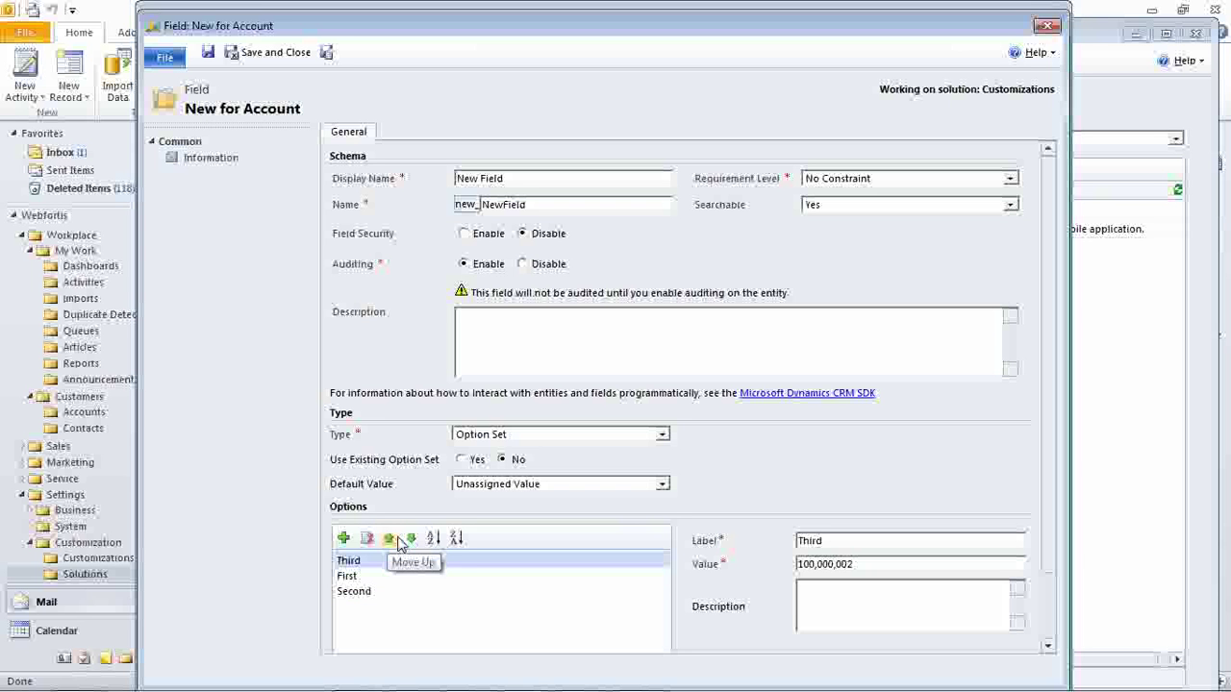
{"action": "left_click", "coordinate": [410, 541]}
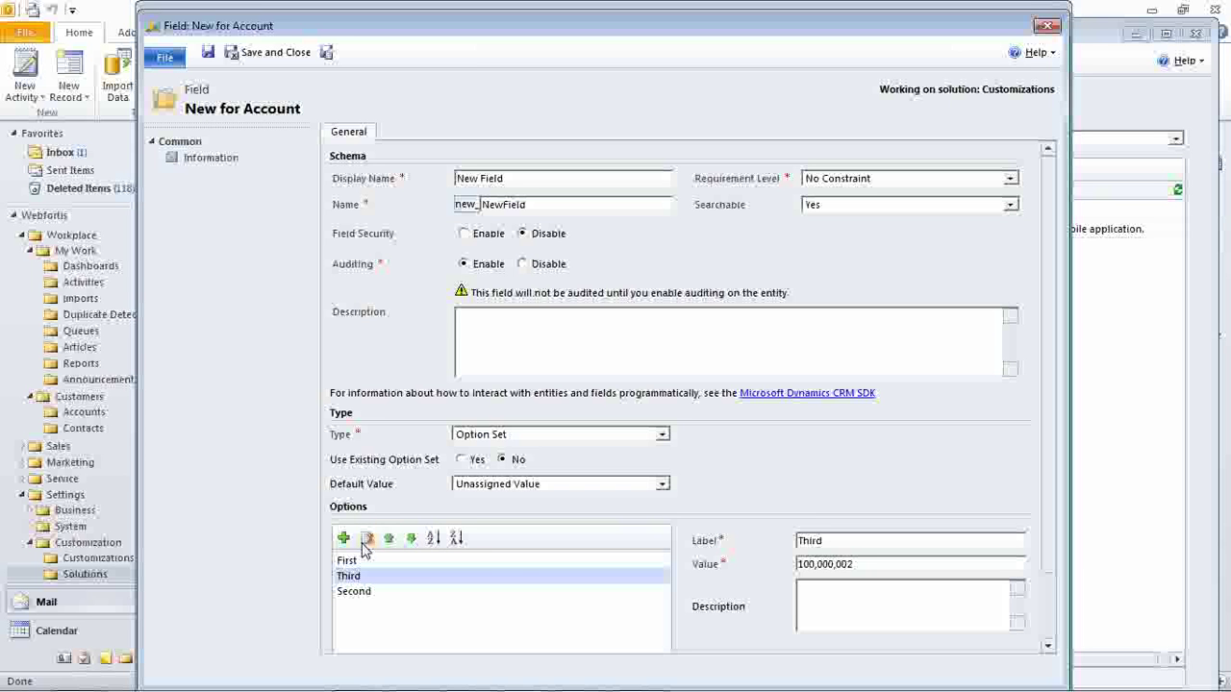
{"action": "left_click", "coordinate": [434, 539]}
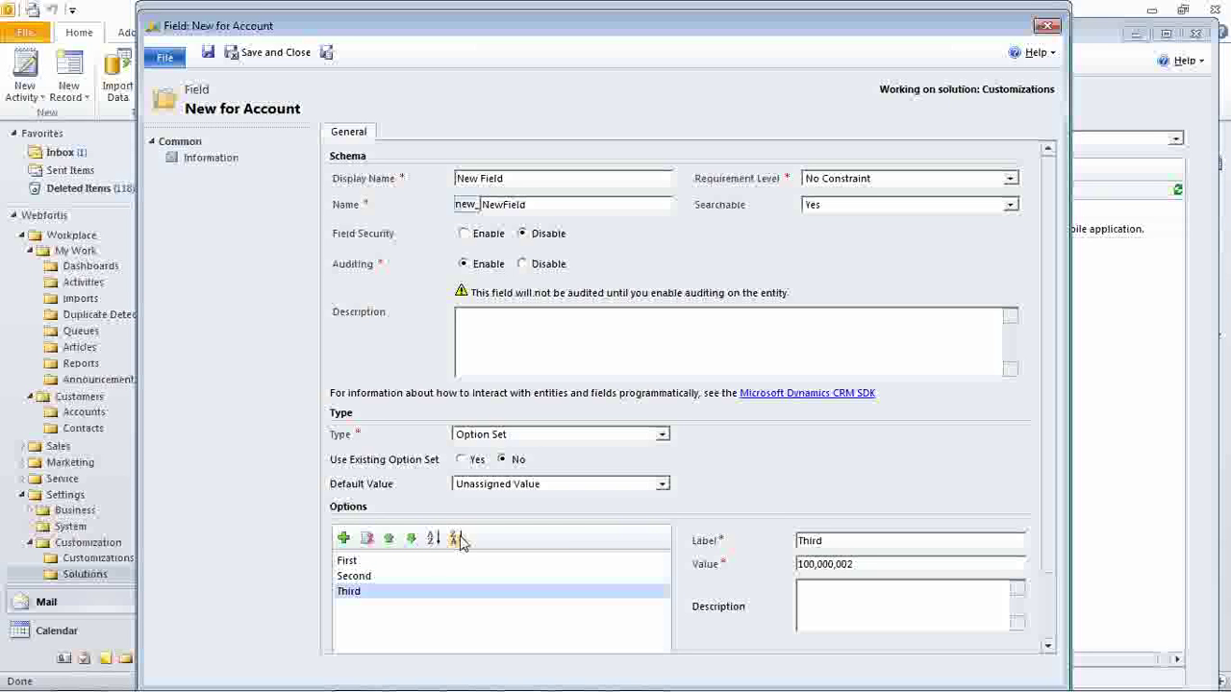
Sort the option set's options in descending order, and change the new field's type to Two Options.
{"action": "left_click", "coordinate": [457, 538]}
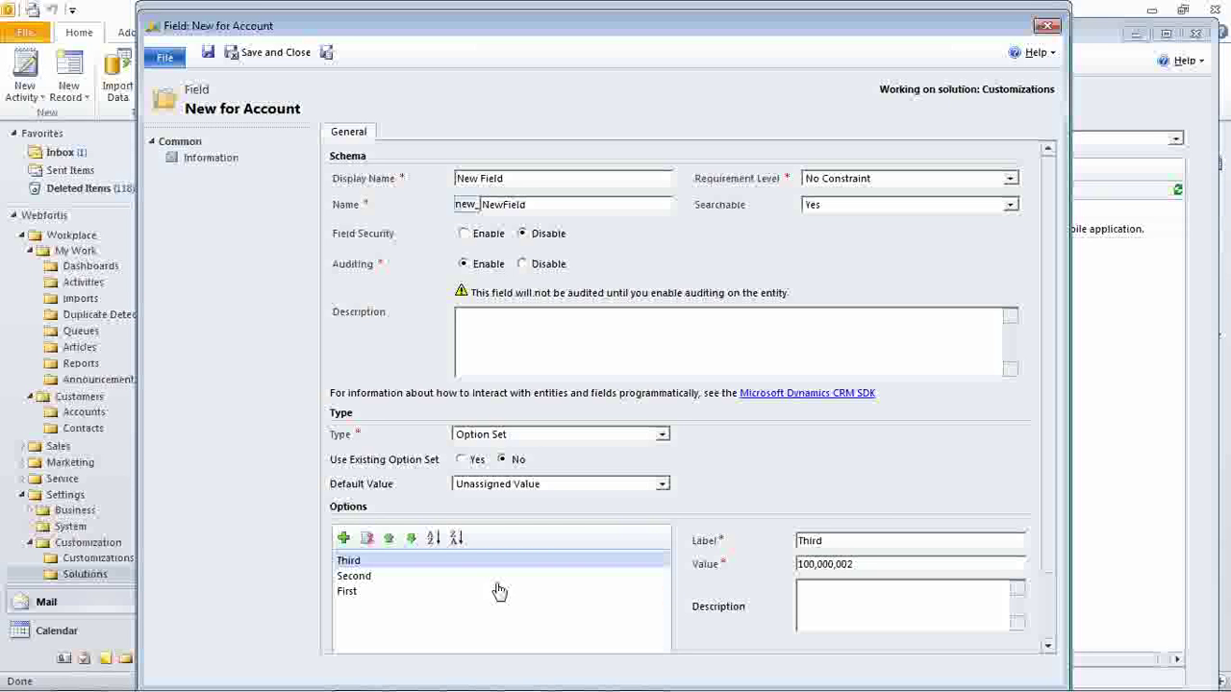
{"action": "left_click", "coordinate": [493, 439]}
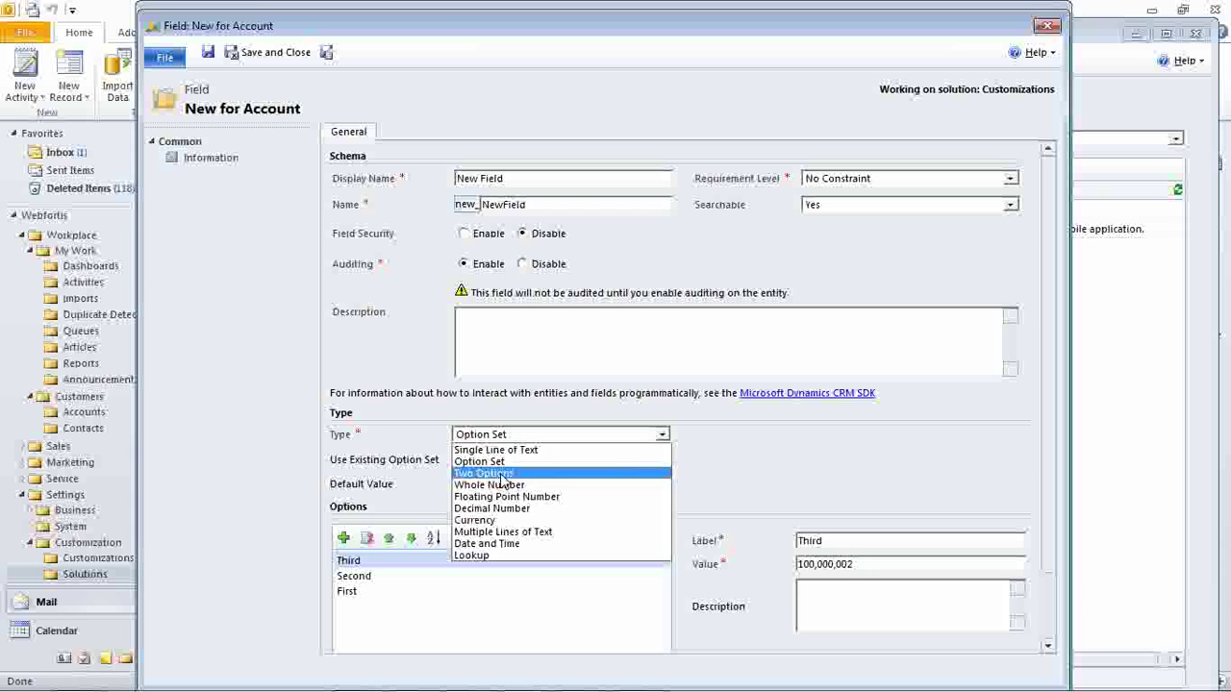
{"action": "left_click", "coordinate": [475, 474]}
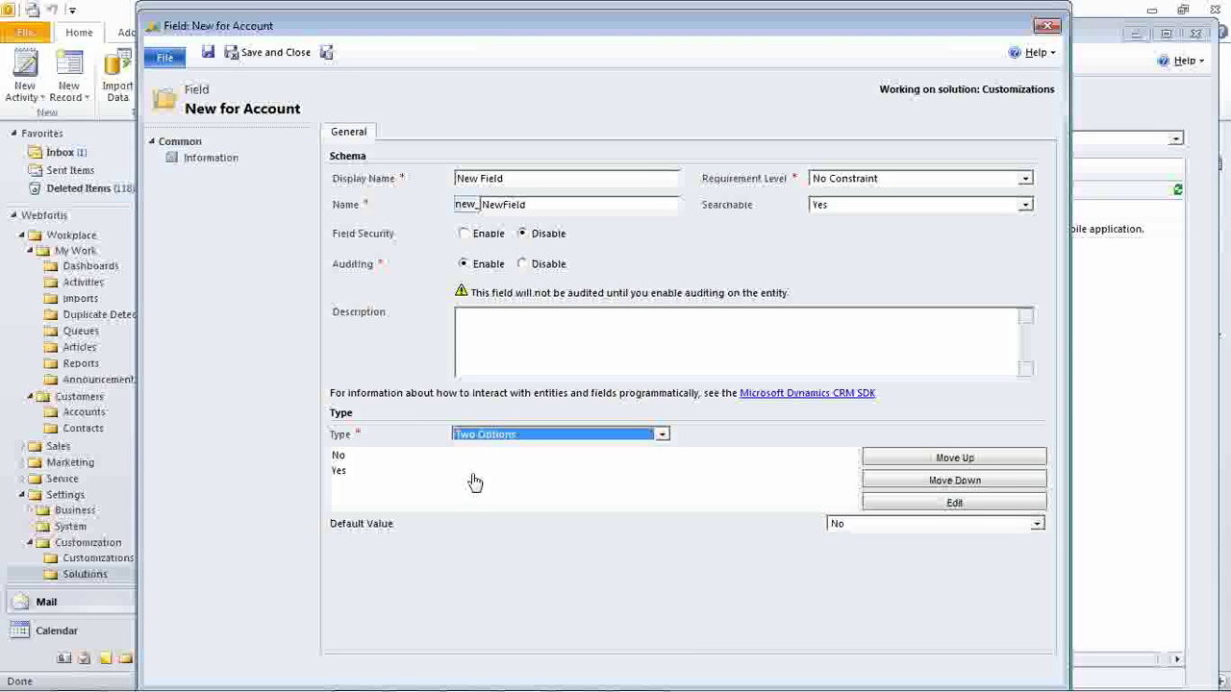
Change the label of the Yes value to Maybe in the two-options list.
{"action": "left_click", "coordinate": [341, 471]}
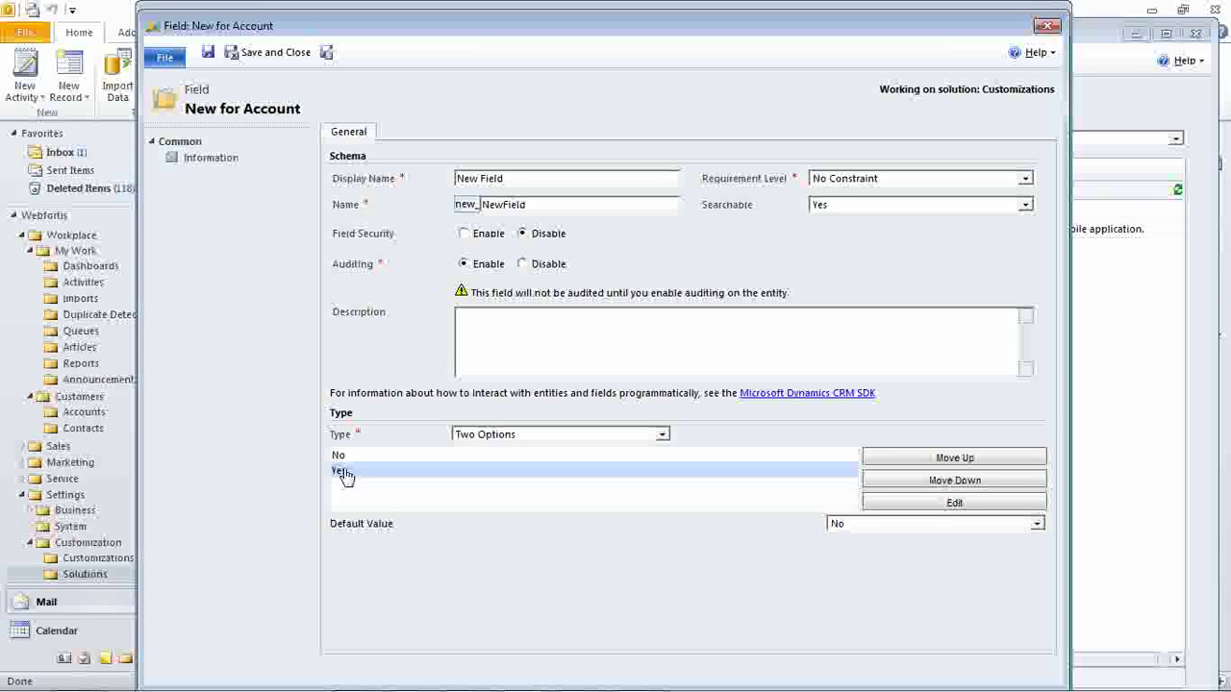
{"action": "left_click", "coordinate": [889, 508]}
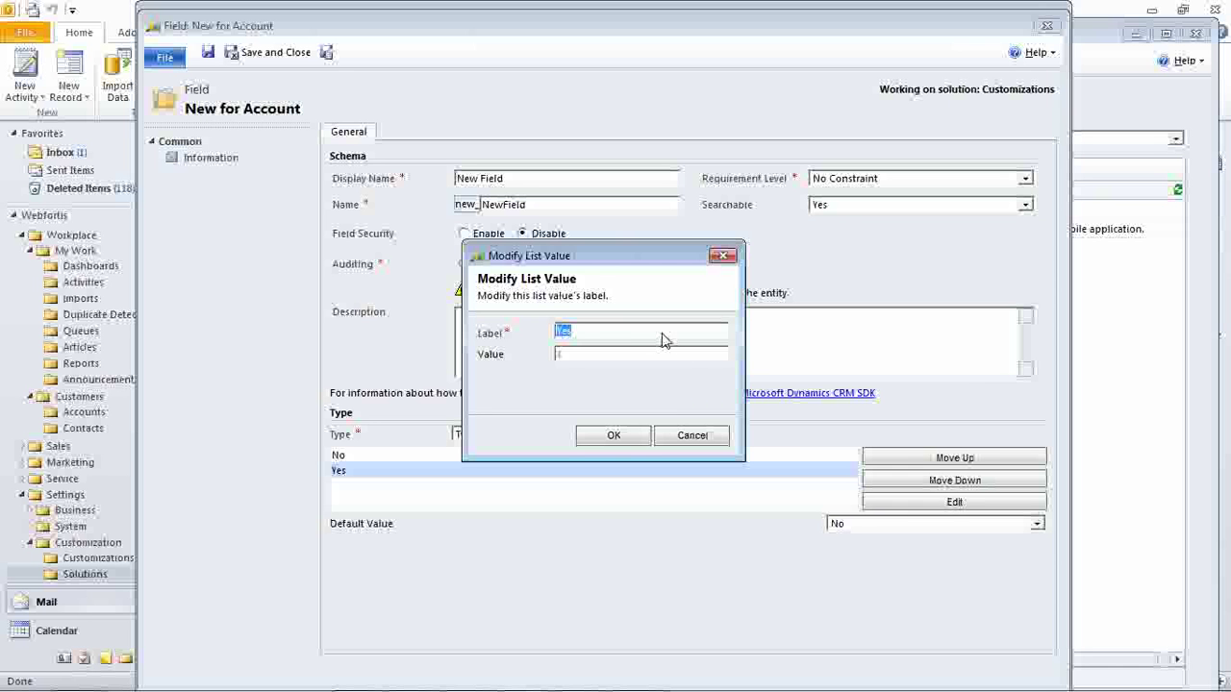
{"action": "type", "text": "Maybe"}
{"action": "left_click", "coordinate": [620, 437]}
Try the Whole Number, Floating Point Number, Decimal Number, Currency and Multiple Lines of Text types on the new field in turn.
{"action": "left_click", "coordinate": [661, 435]}
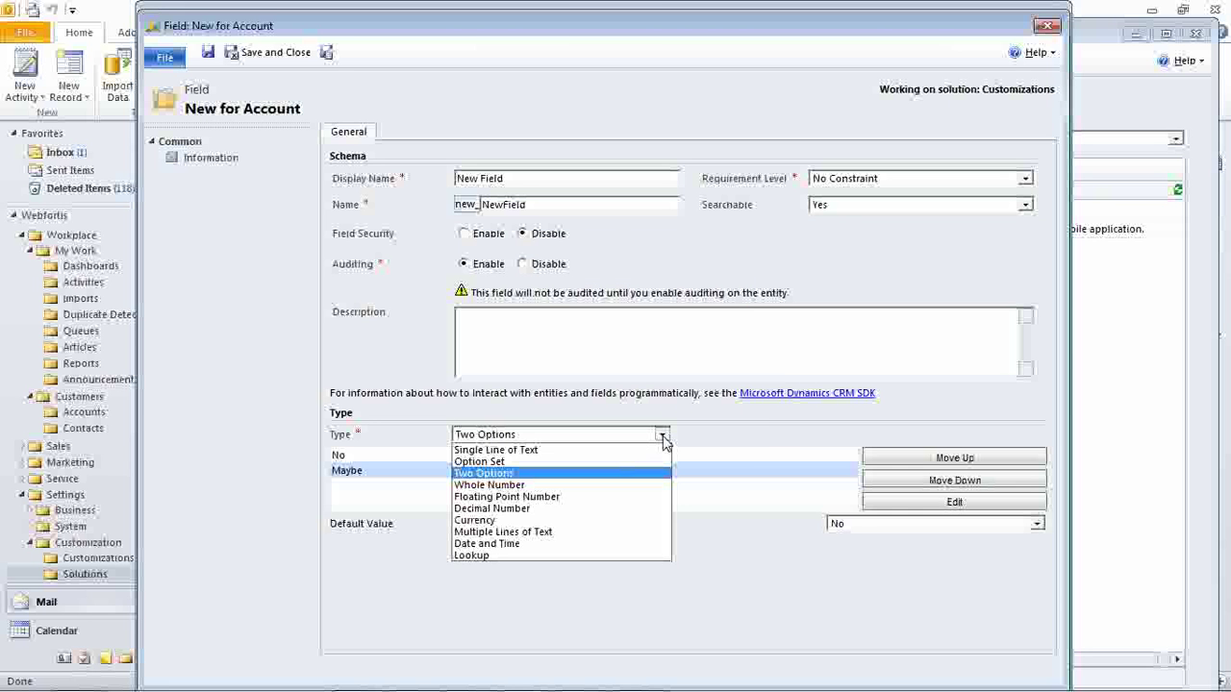
{"action": "left_click", "coordinate": [534, 486]}
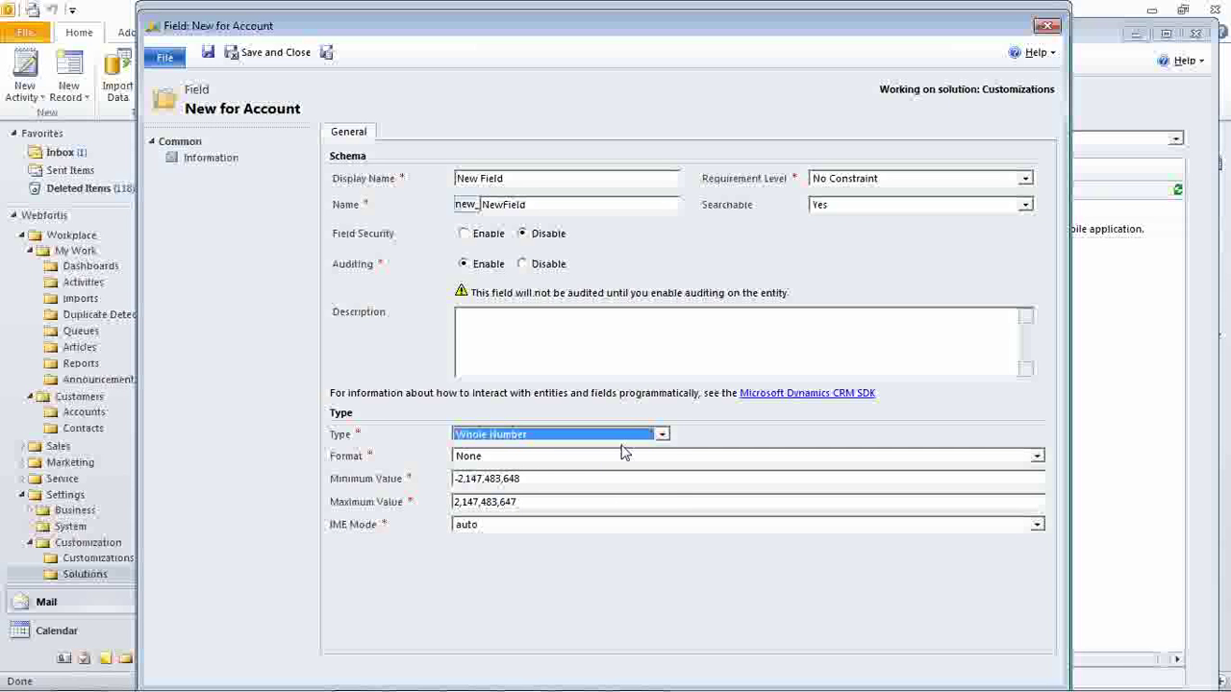
{"action": "left_click", "coordinate": [661, 436]}
{"action": "left_click", "coordinate": [592, 498]}
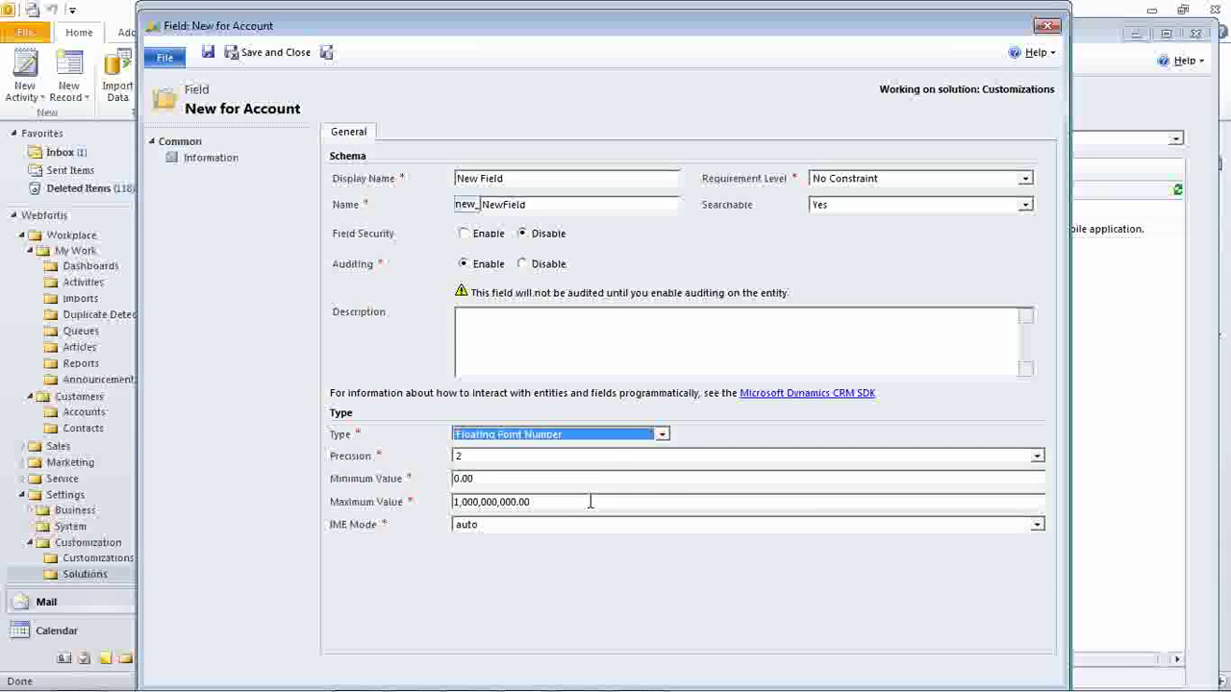
{"action": "left_click", "coordinate": [662, 435]}
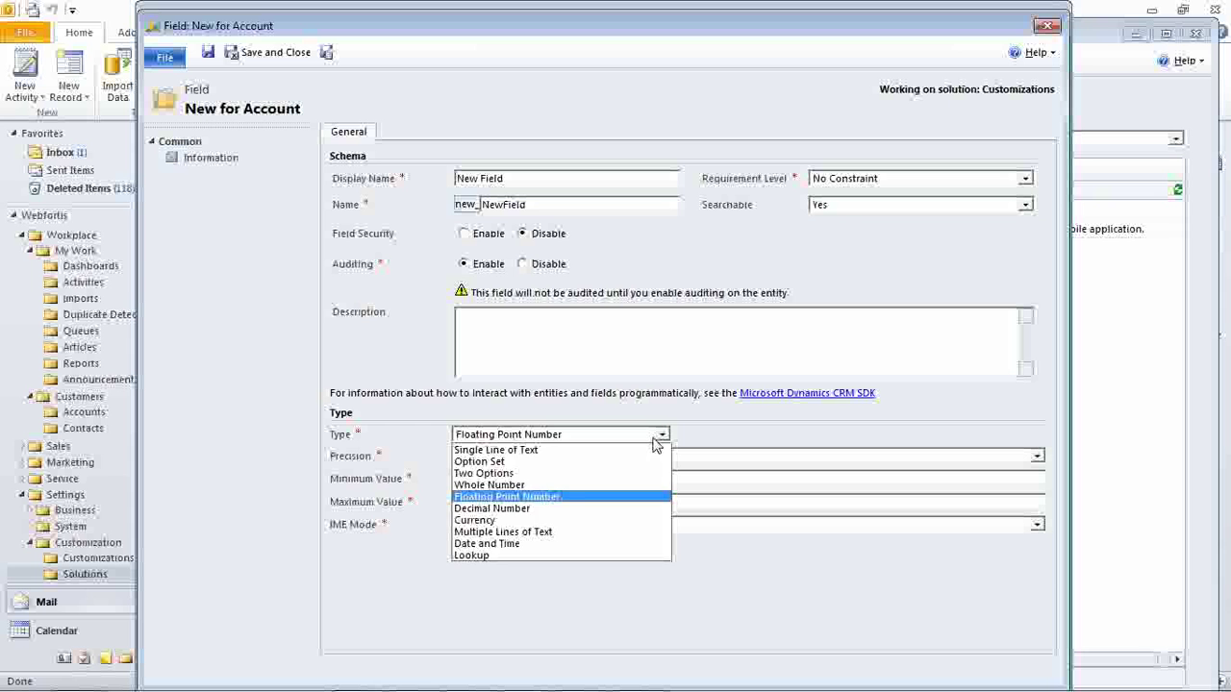
{"action": "left_click", "coordinate": [605, 513]}
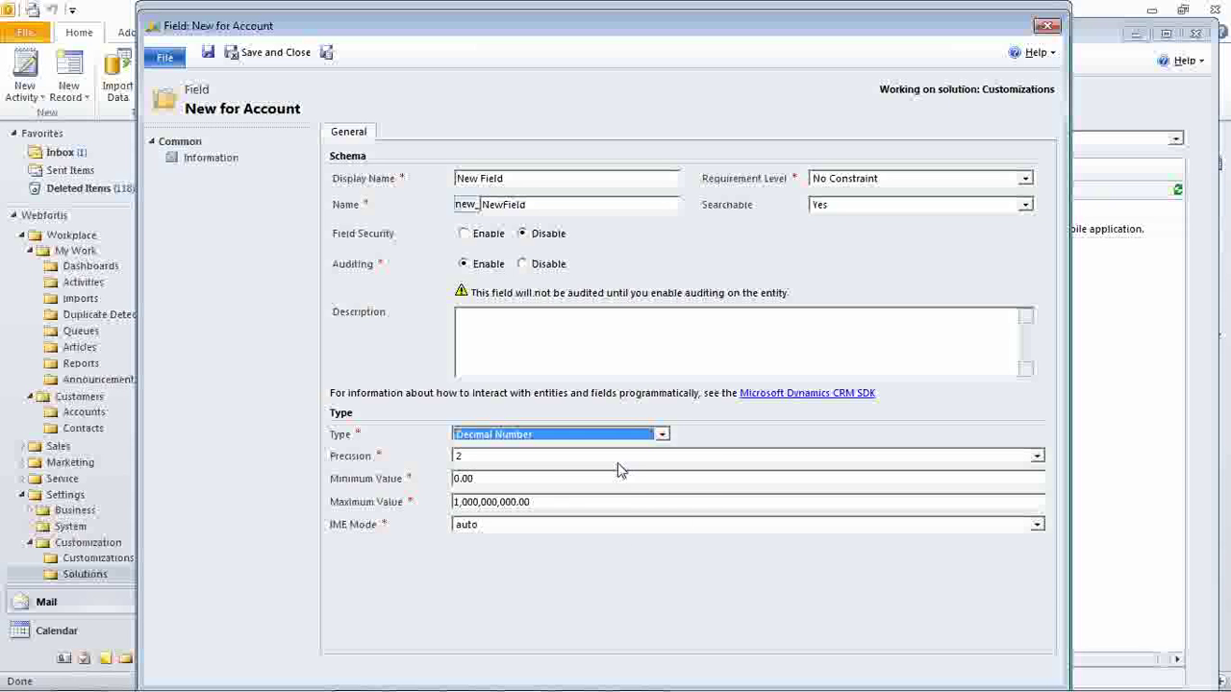
{"action": "left_click", "coordinate": [661, 435]}
{"action": "left_click", "coordinate": [577, 520]}
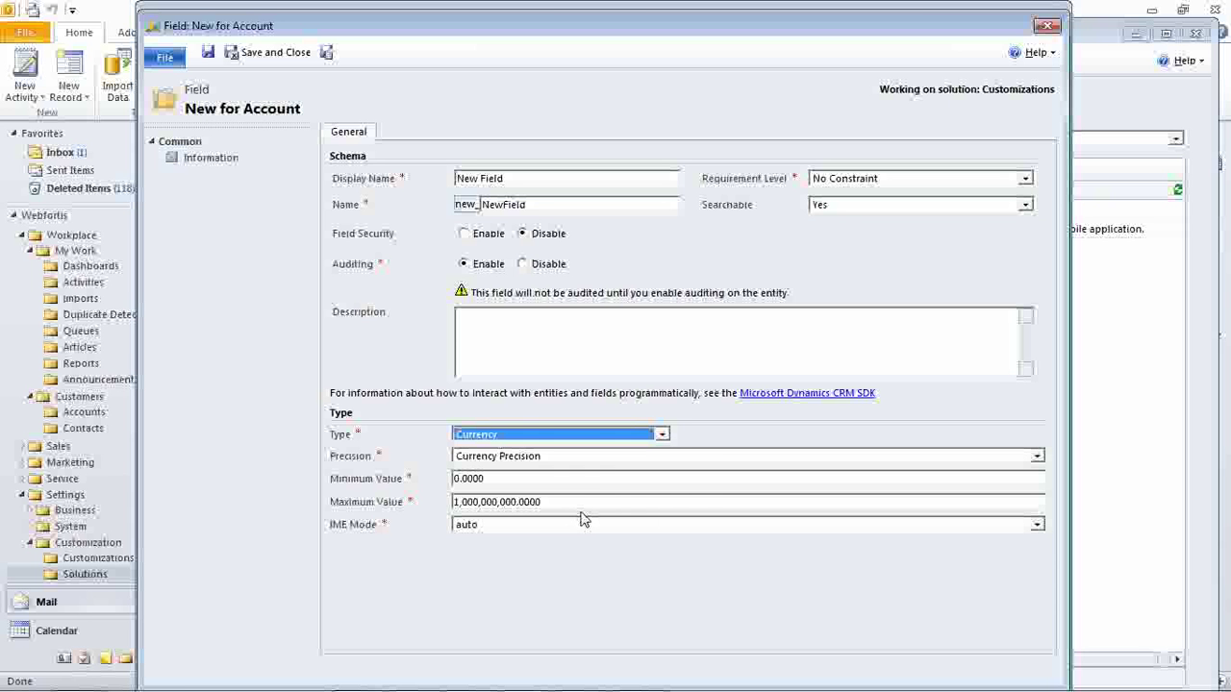
{"action": "left_click", "coordinate": [662, 435]}
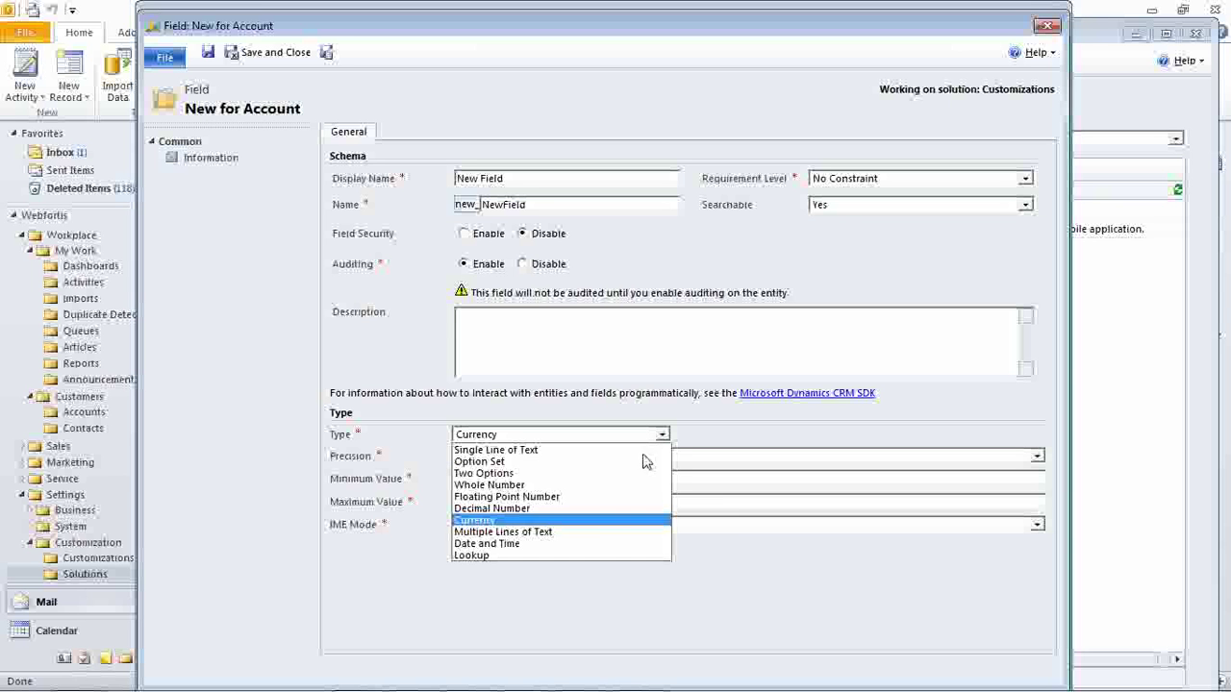
{"action": "left_click", "coordinate": [582, 533]}
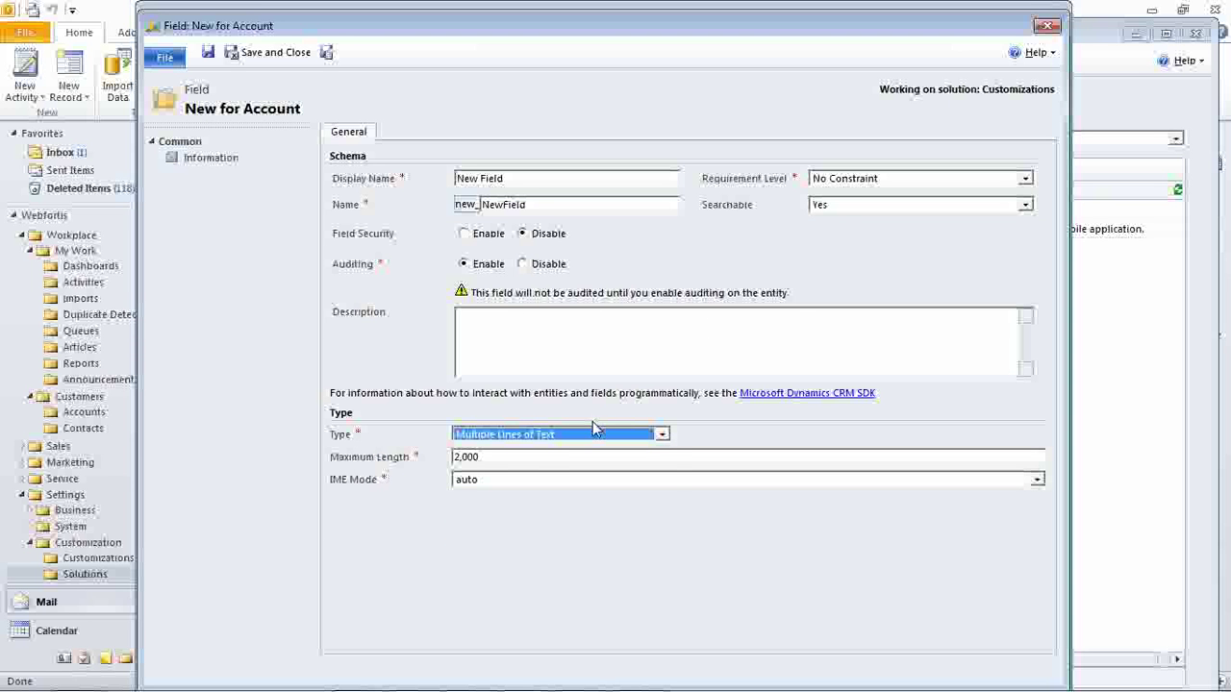
Try the Date and Time type on the new field and view its format choices.
{"action": "left_click", "coordinate": [661, 435]}
{"action": "left_click", "coordinate": [586, 543]}
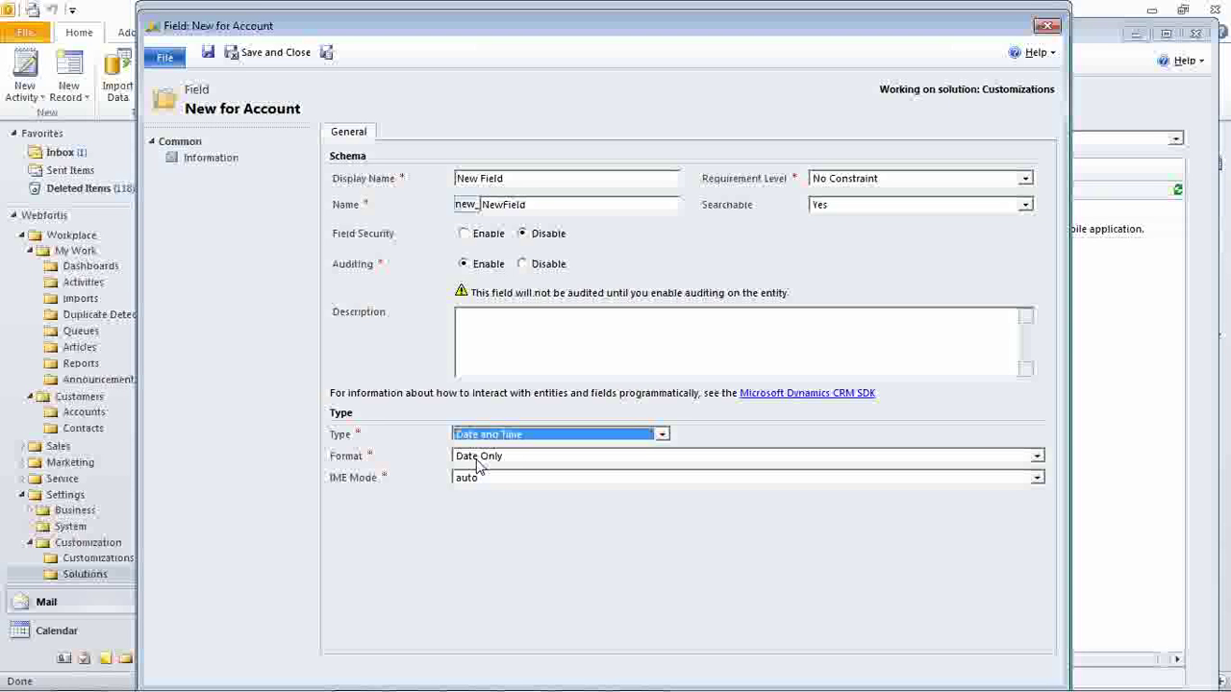
{"action": "left_click", "coordinate": [536, 462]}
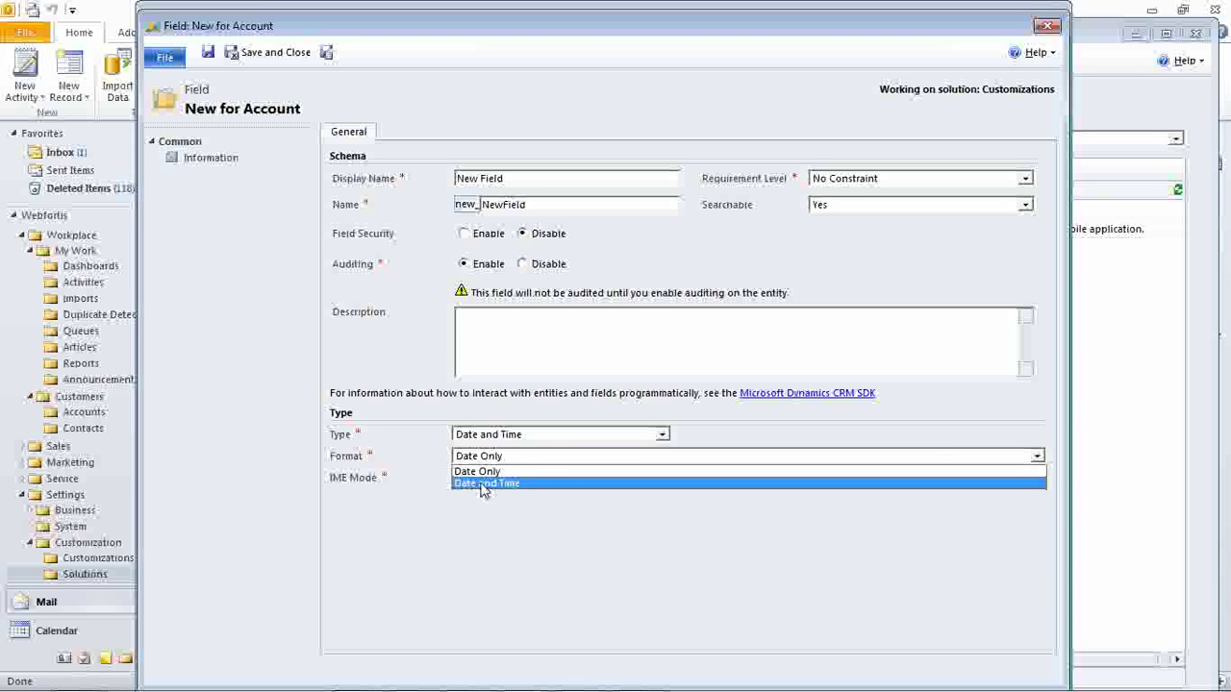
{"action": "left_click", "coordinate": [572, 435]}
Try the Lookup type on the new field and view the available target record types.
{"action": "left_click", "coordinate": [572, 435]}
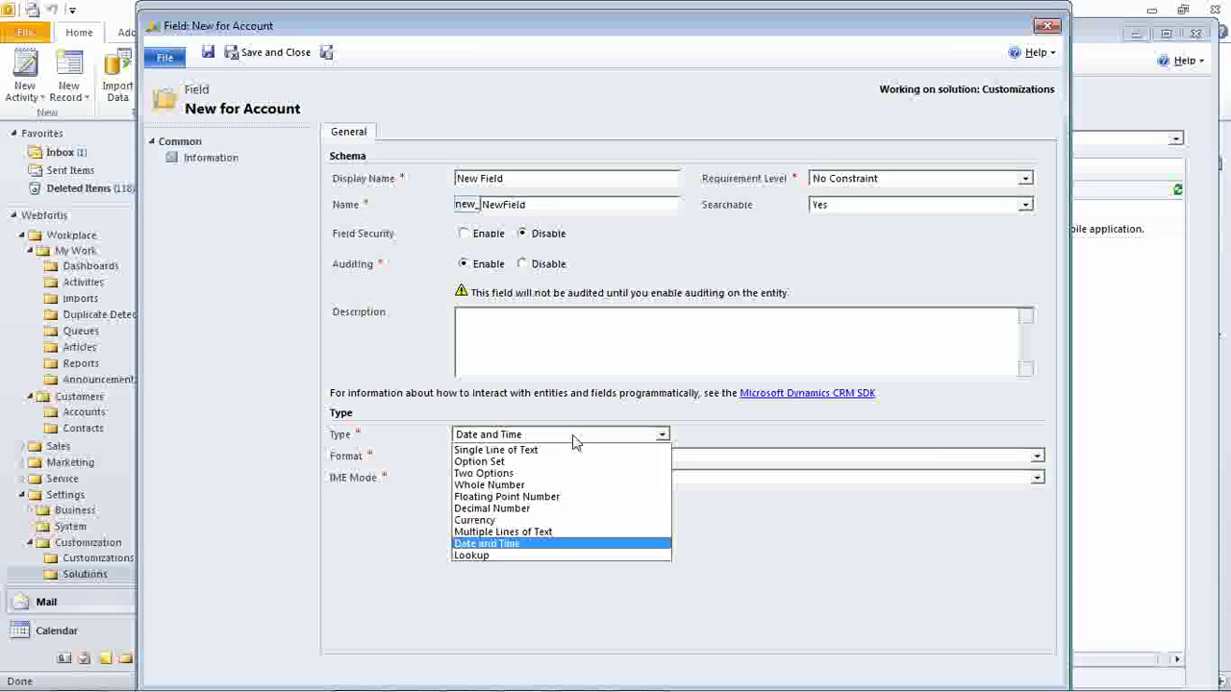
{"action": "left_click", "coordinate": [550, 559]}
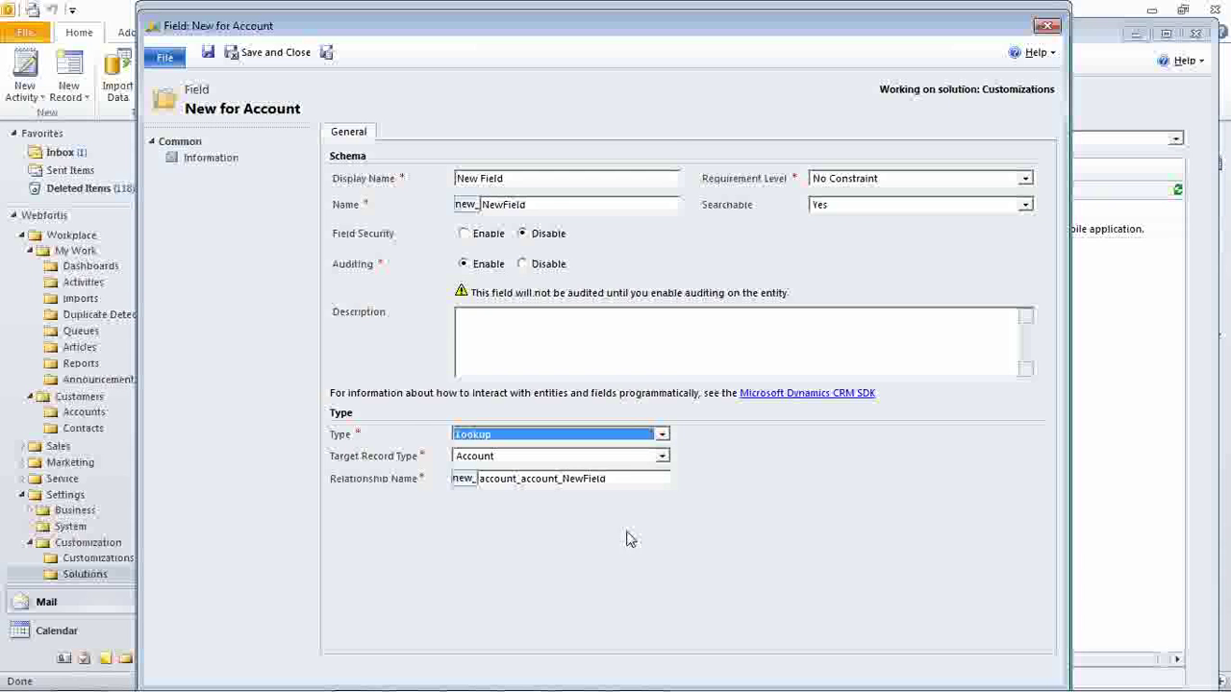
{"action": "left_click", "coordinate": [623, 457]}
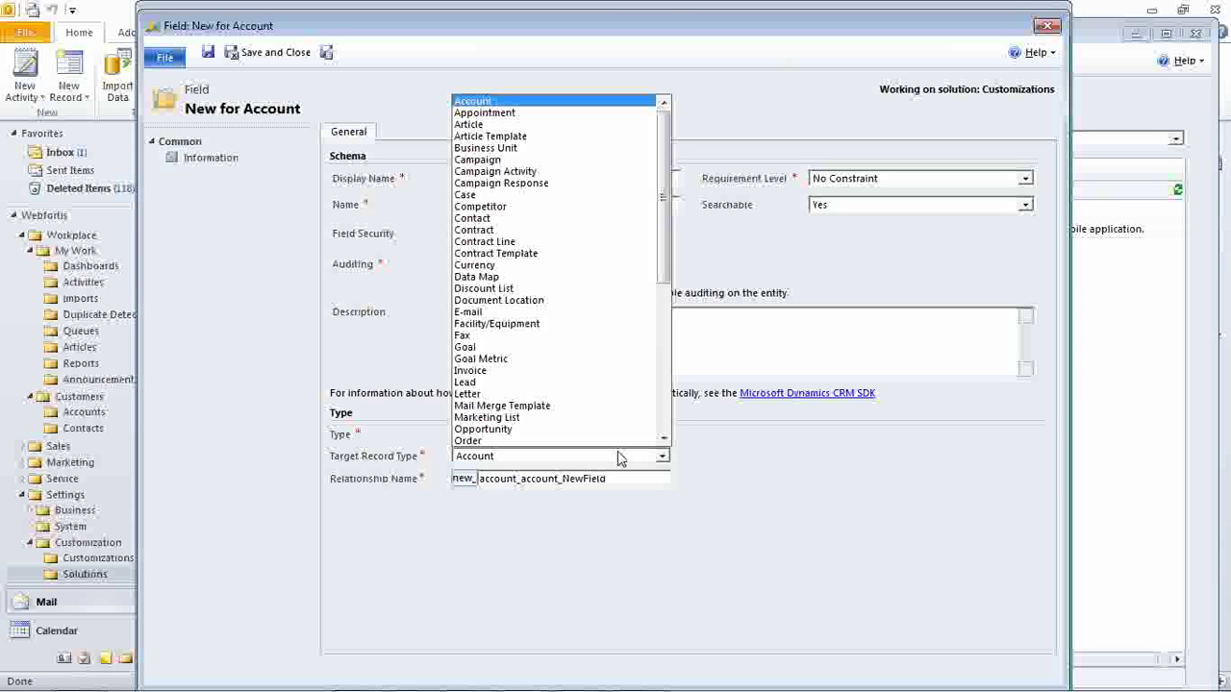
{"action": "left_click", "coordinate": [789, 461]}
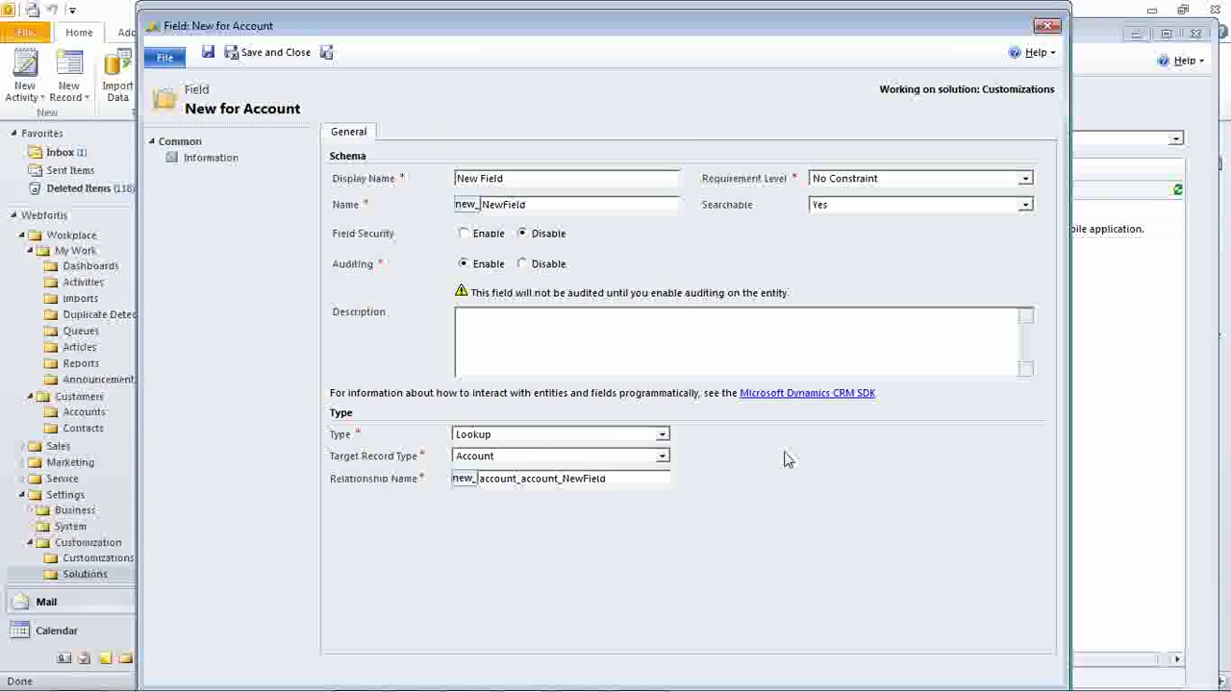
Set the new field's type to Single Line of Text, and save and close the field definition.
{"action": "left_click", "coordinate": [606, 432]}
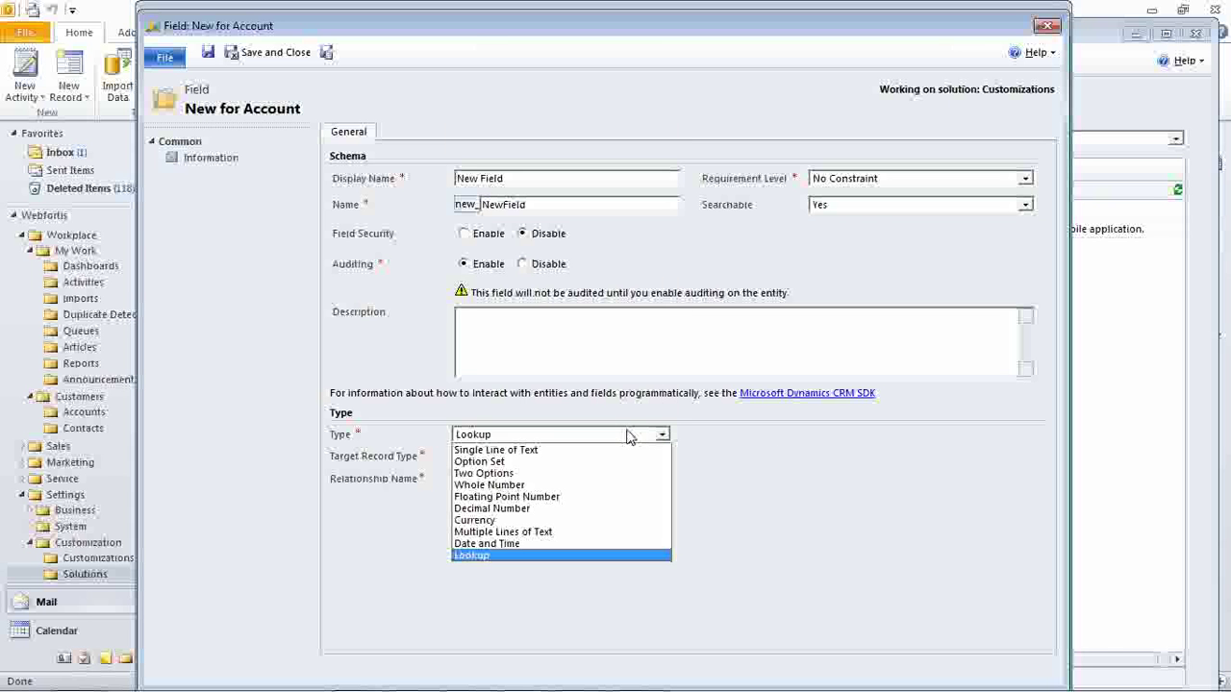
{"action": "left_click", "coordinate": [518, 452]}
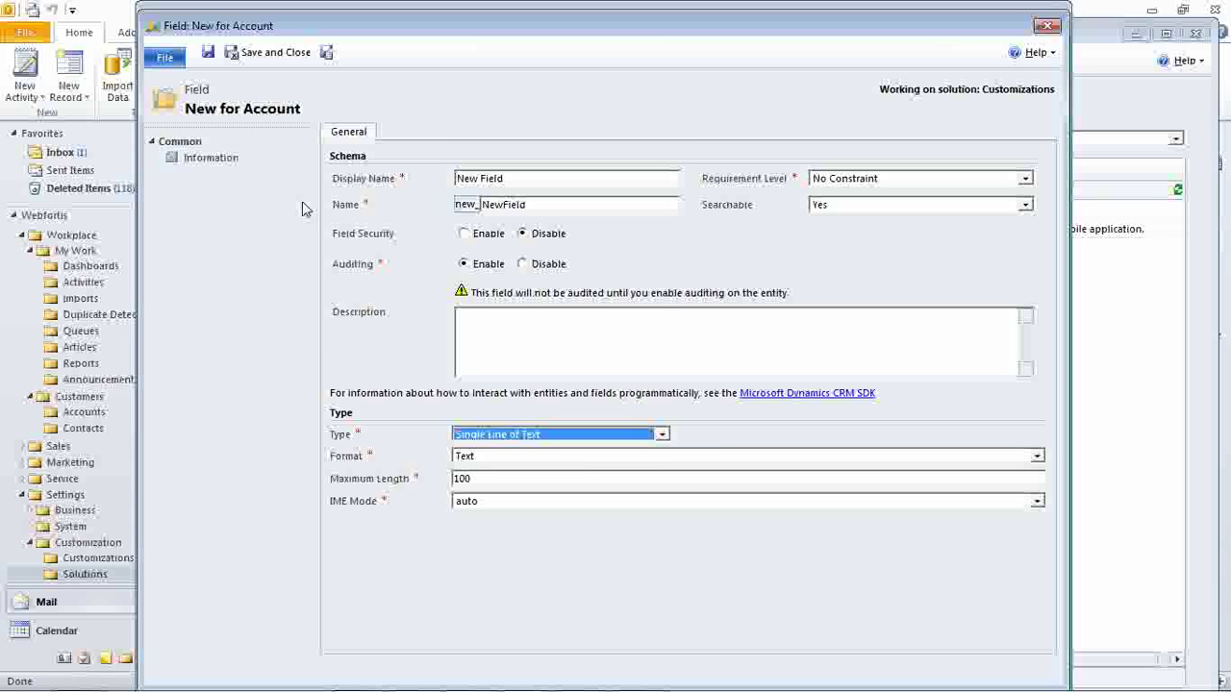
{"action": "left_click", "coordinate": [269, 53]}
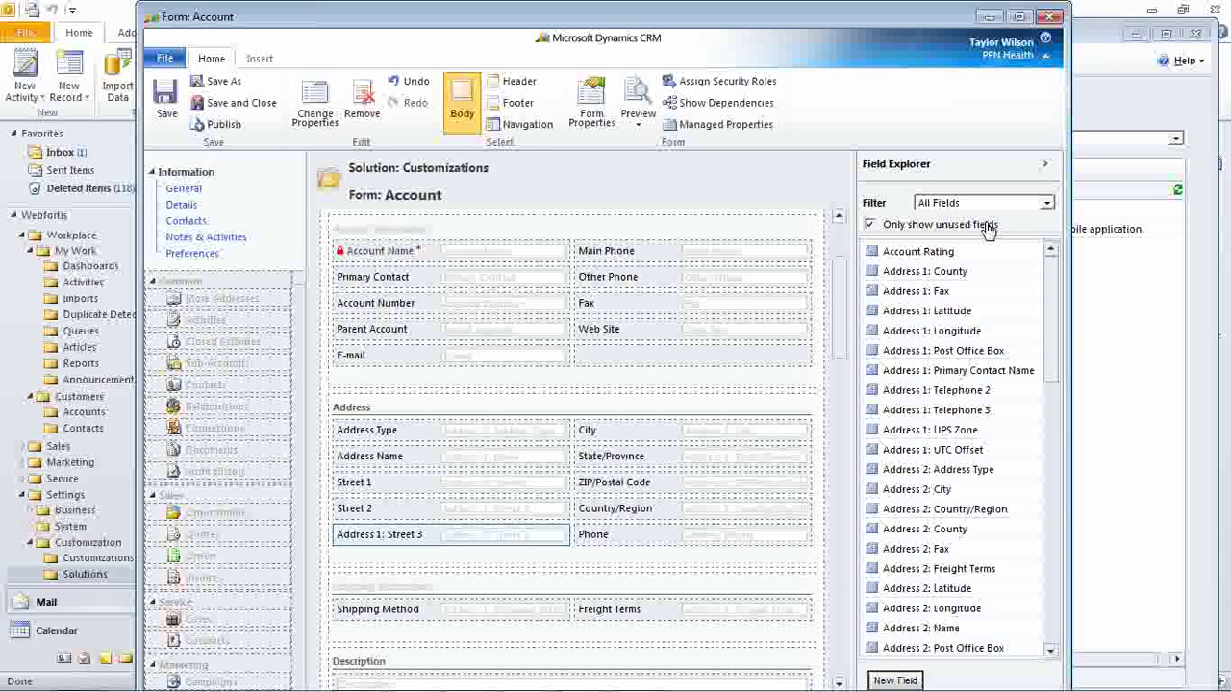
Filter the available fields to Custom Fields and place New Field in the empty cell below Web Site in the Account Information section.
{"action": "left_click", "coordinate": [929, 203]}
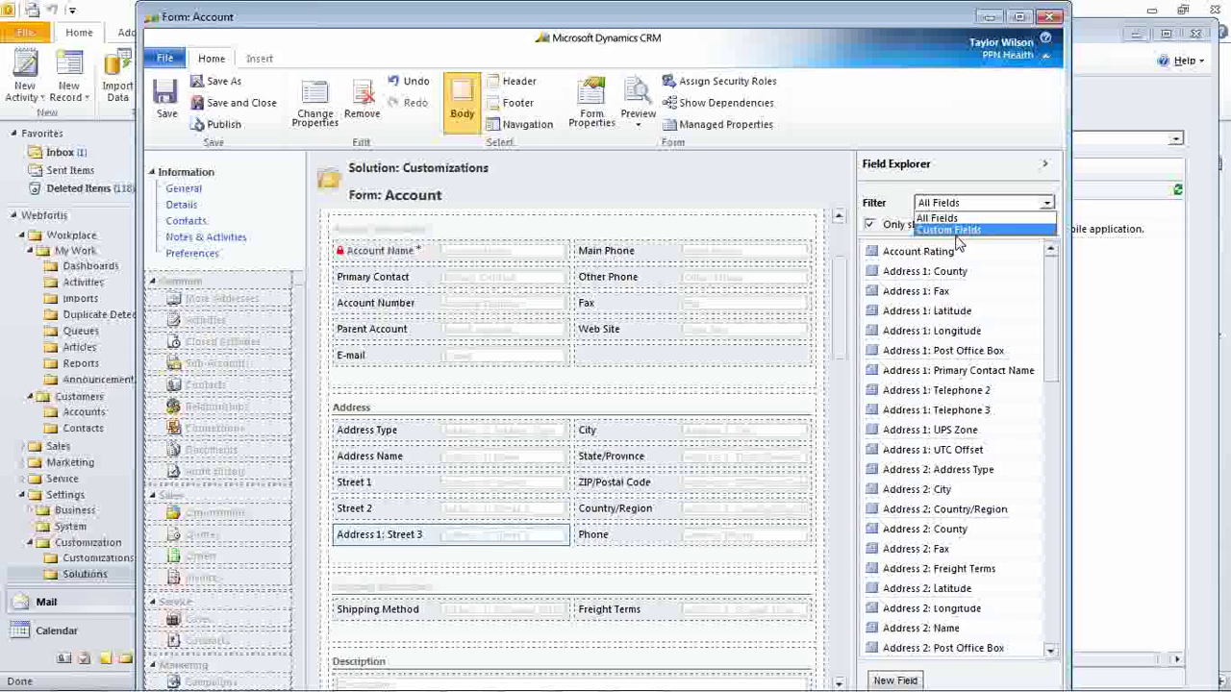
{"action": "left_click", "coordinate": [943, 230]}
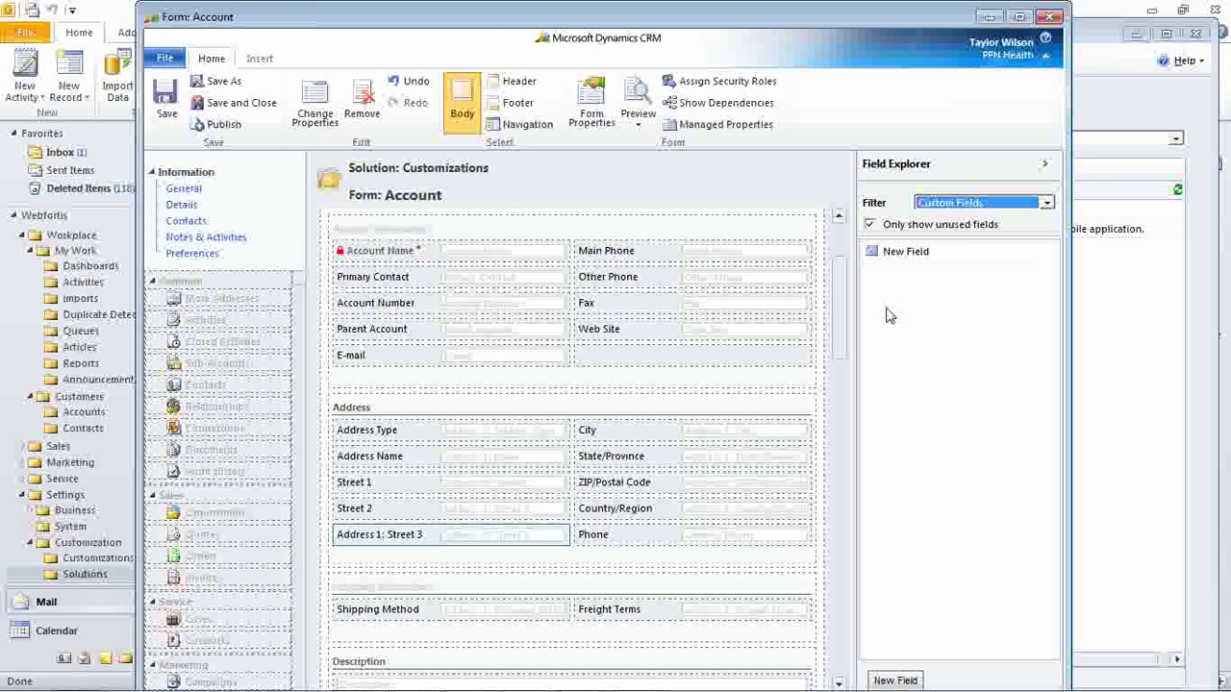
{"action": "left_click", "coordinate": [908, 256]}
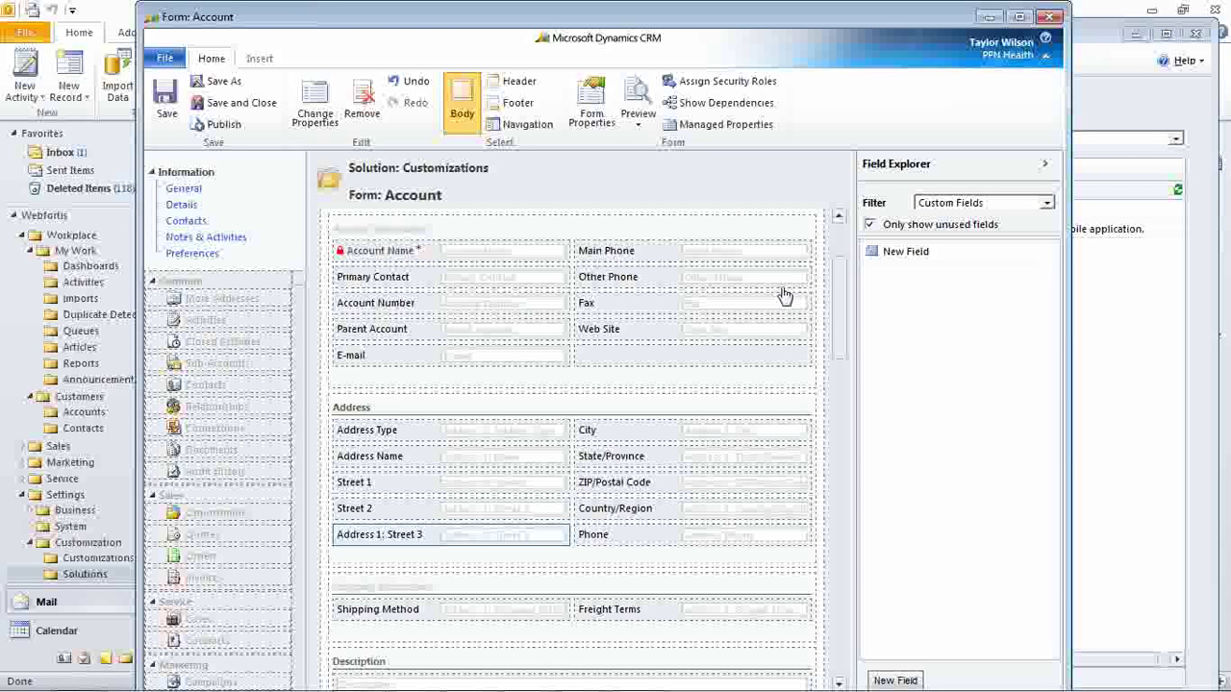
{"action": "left_click_drag", "start_coordinate": [889, 252], "coordinate": [644, 367]}
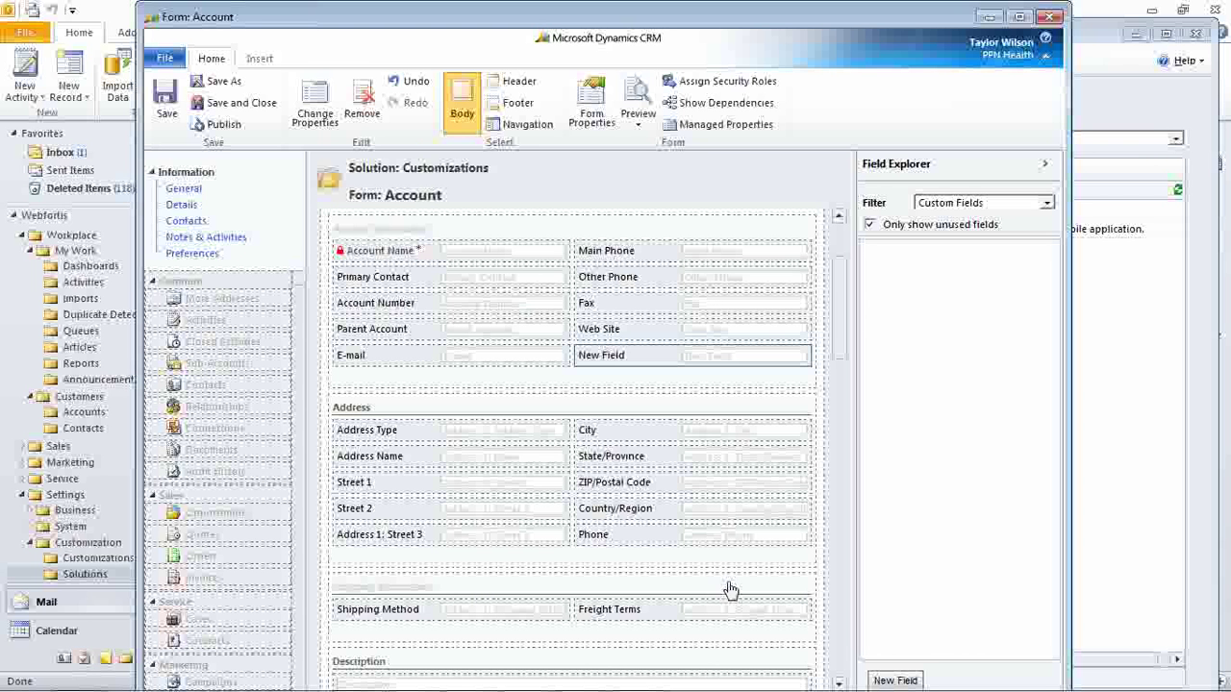
Examine the Account form's header and footer areas.
{"action": "left_click", "coordinate": [516, 84]}
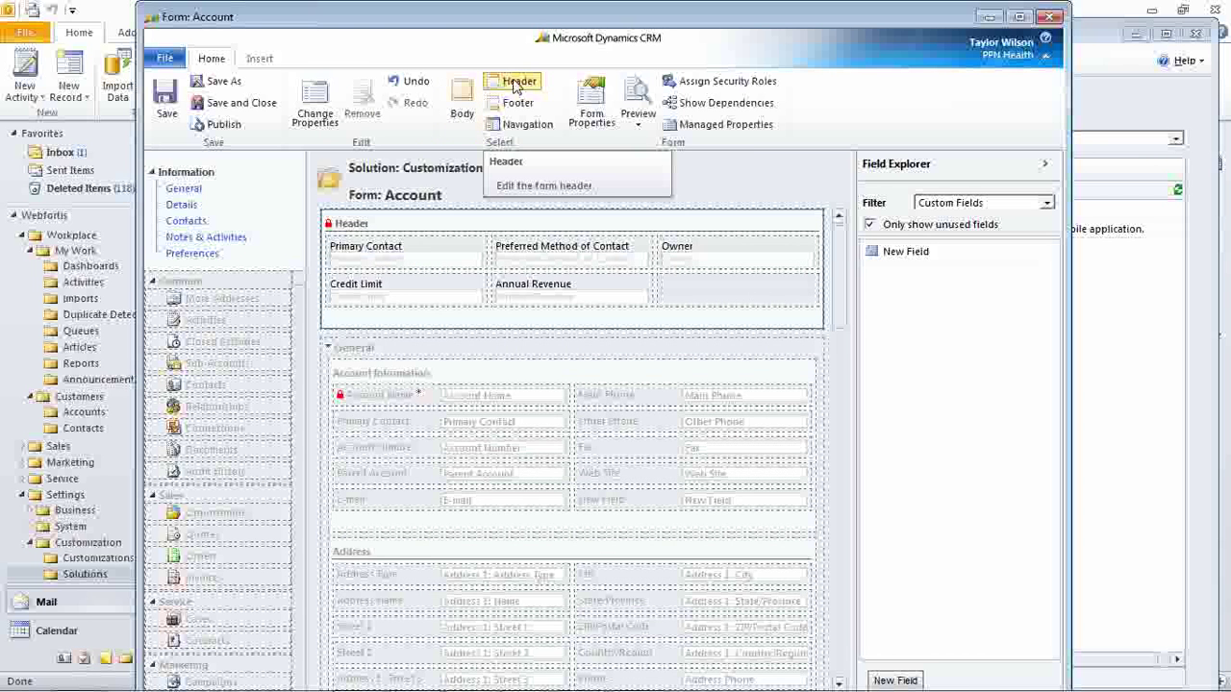
{"action": "left_click", "coordinate": [518, 102]}
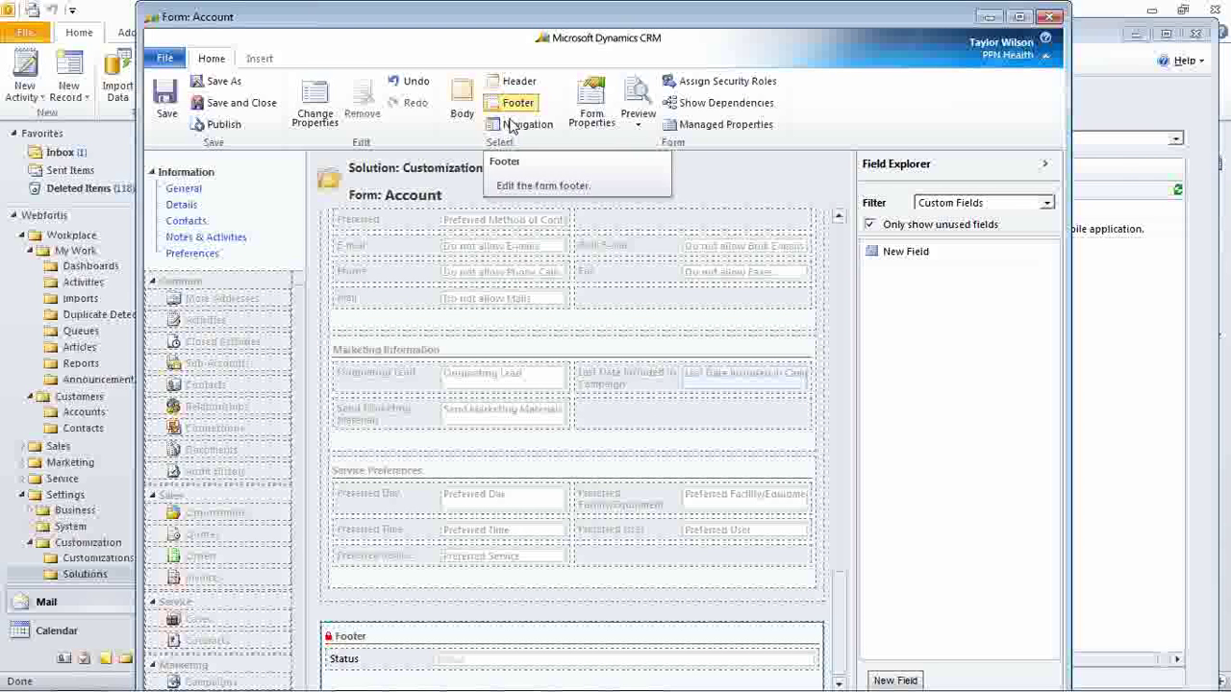
Save and publish the customized Account form, and close the form editor.
{"action": "left_click", "coordinate": [165, 113]}
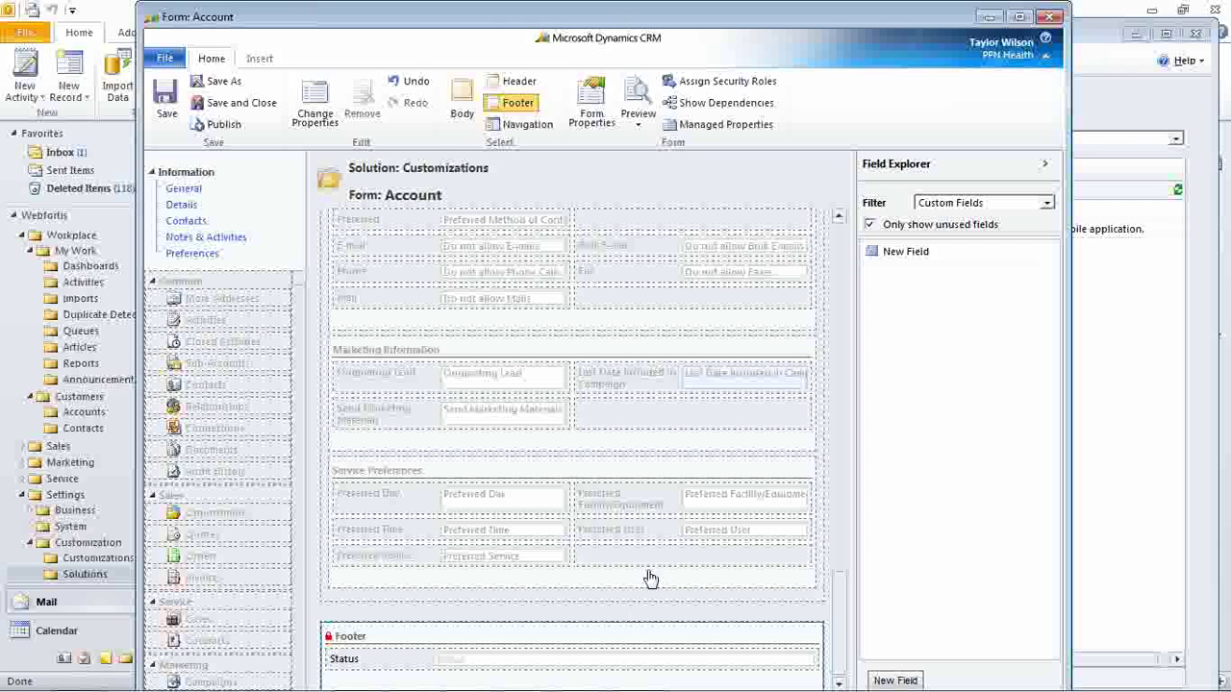
{"action": "left_click", "coordinate": [220, 127]}
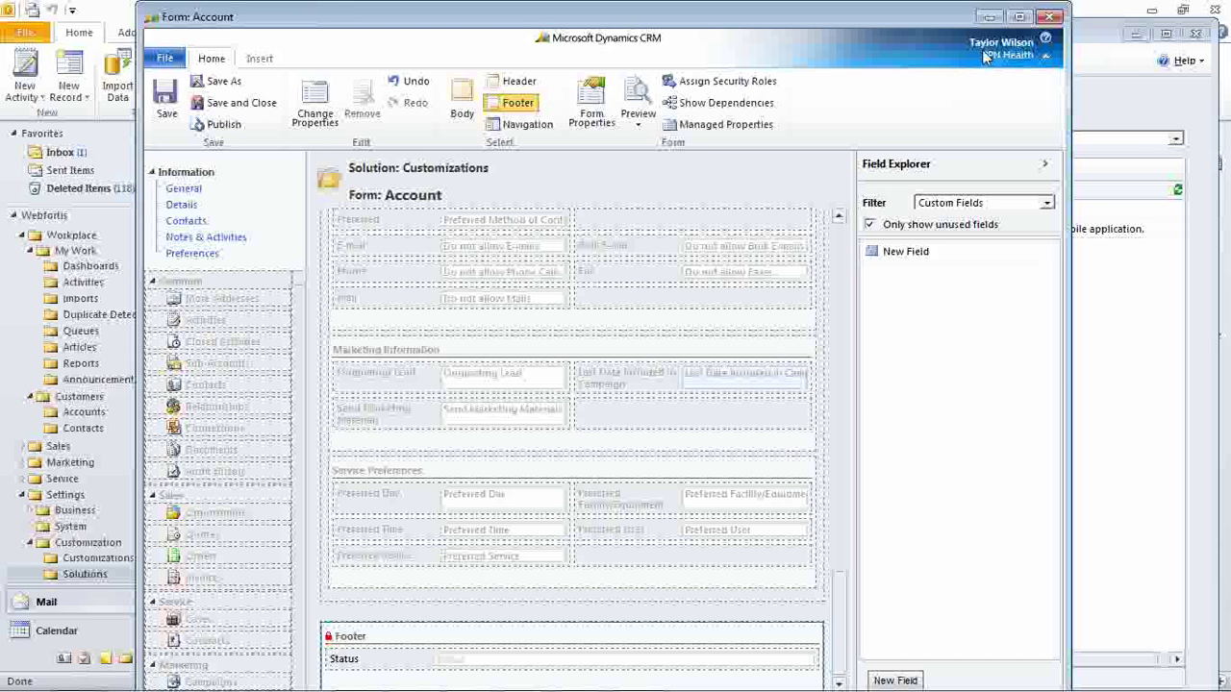
{"action": "left_click", "coordinate": [1052, 17]}
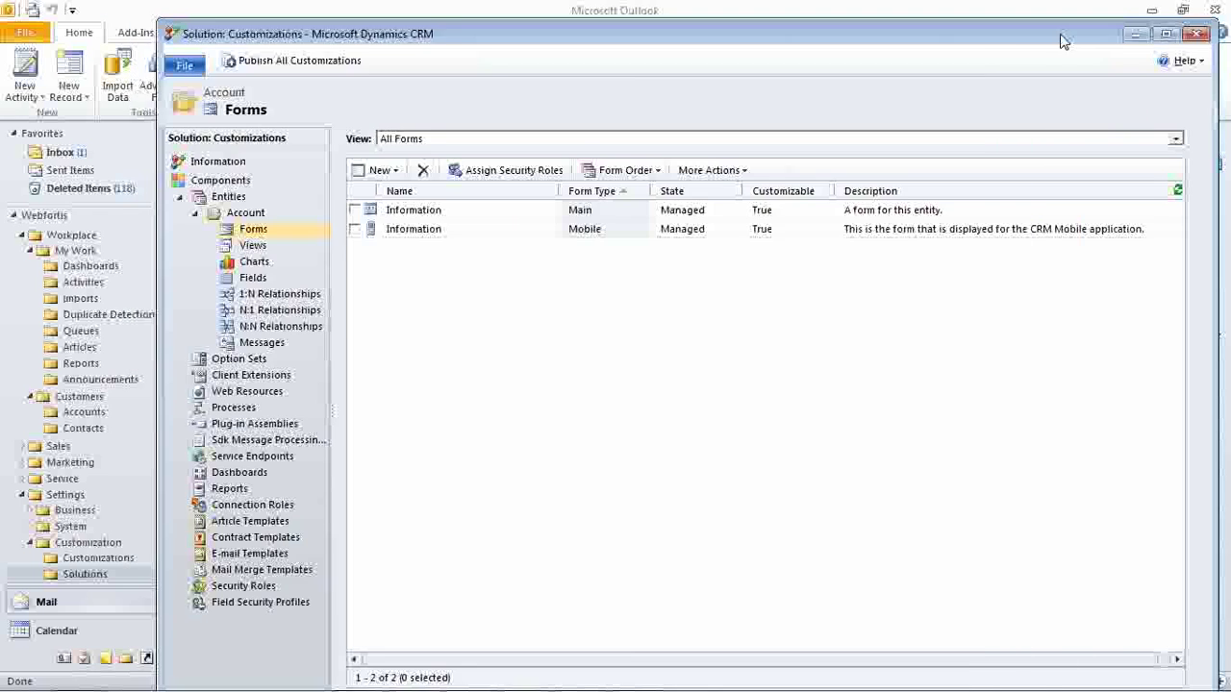
Open the A Store (sample) record from the Accounts list and place the cursor in its New Field.
{"action": "left_click", "coordinate": [1123, 34]}
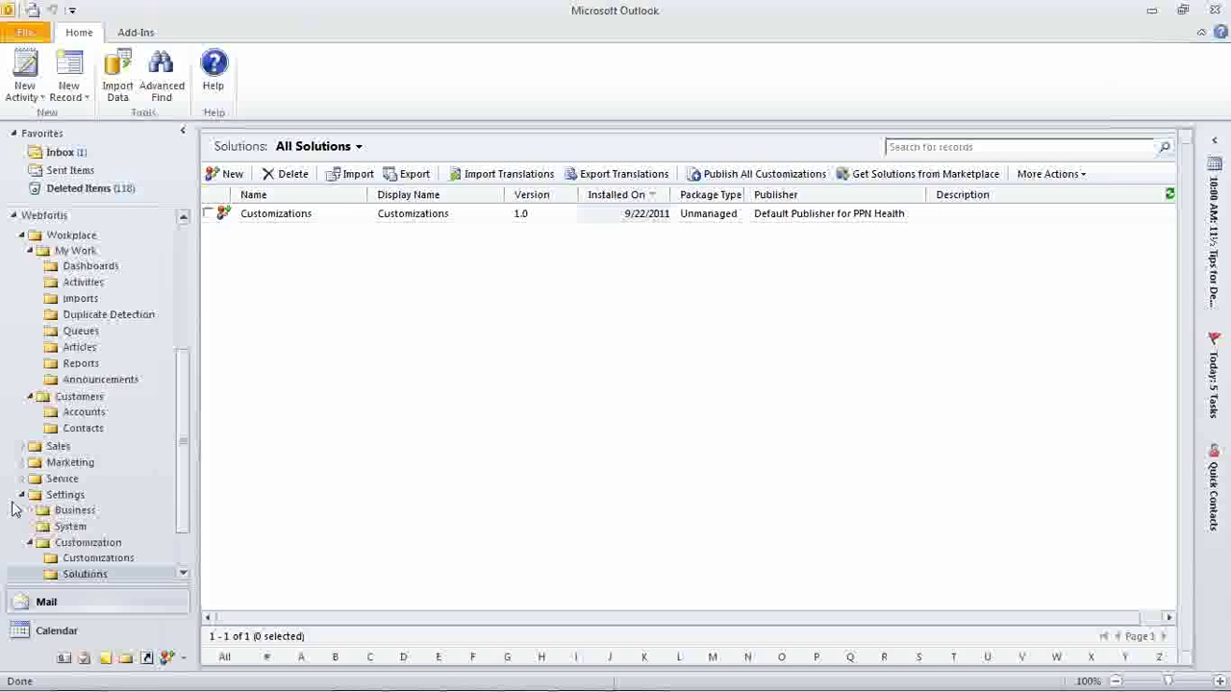
{"action": "left_click", "coordinate": [62, 414]}
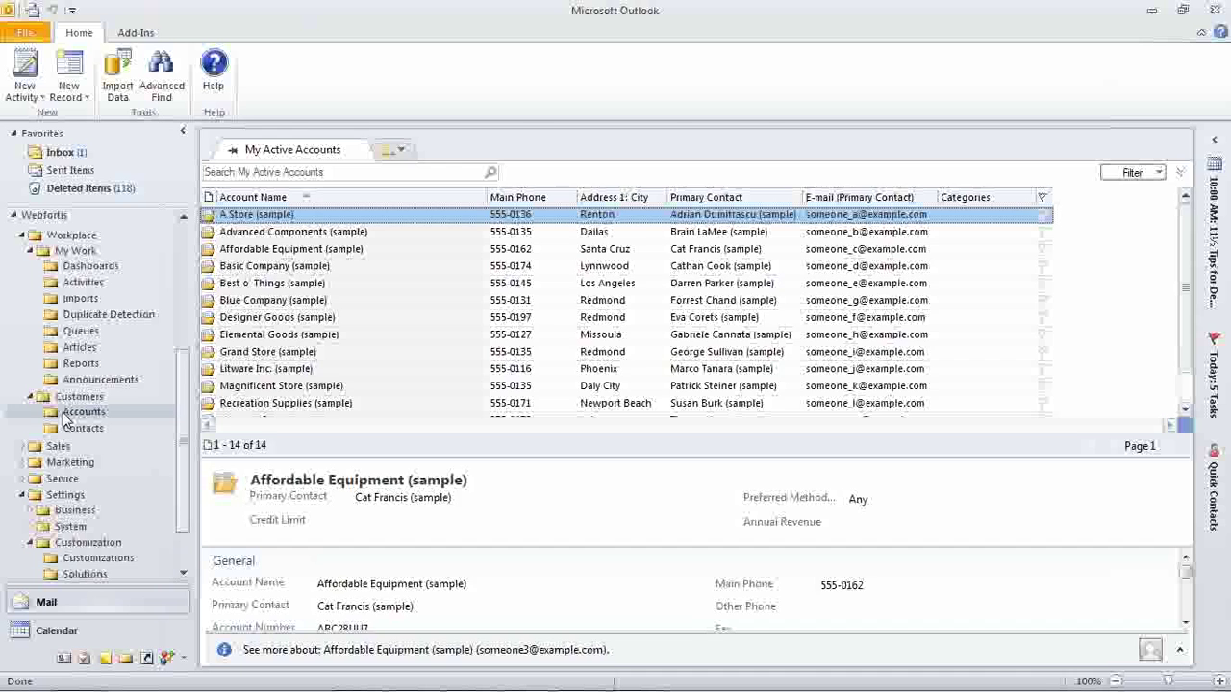
{"action": "double_click", "coordinate": [298, 217]}
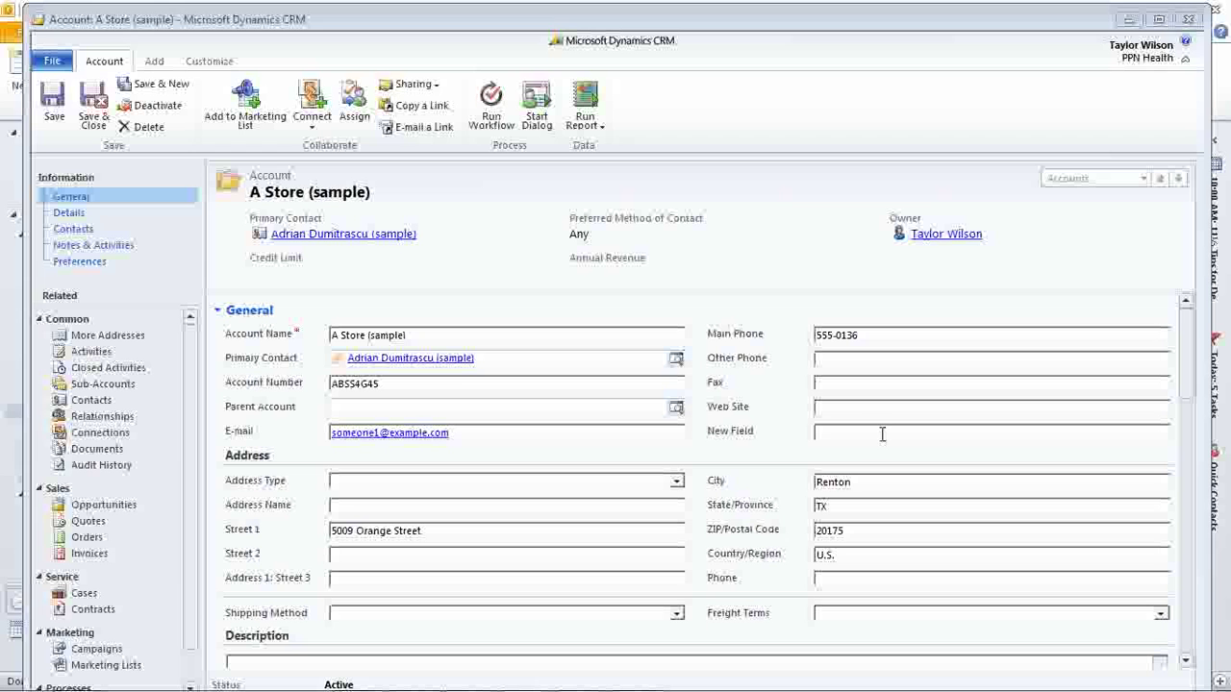
{"action": "left_click", "coordinate": [882, 434]}
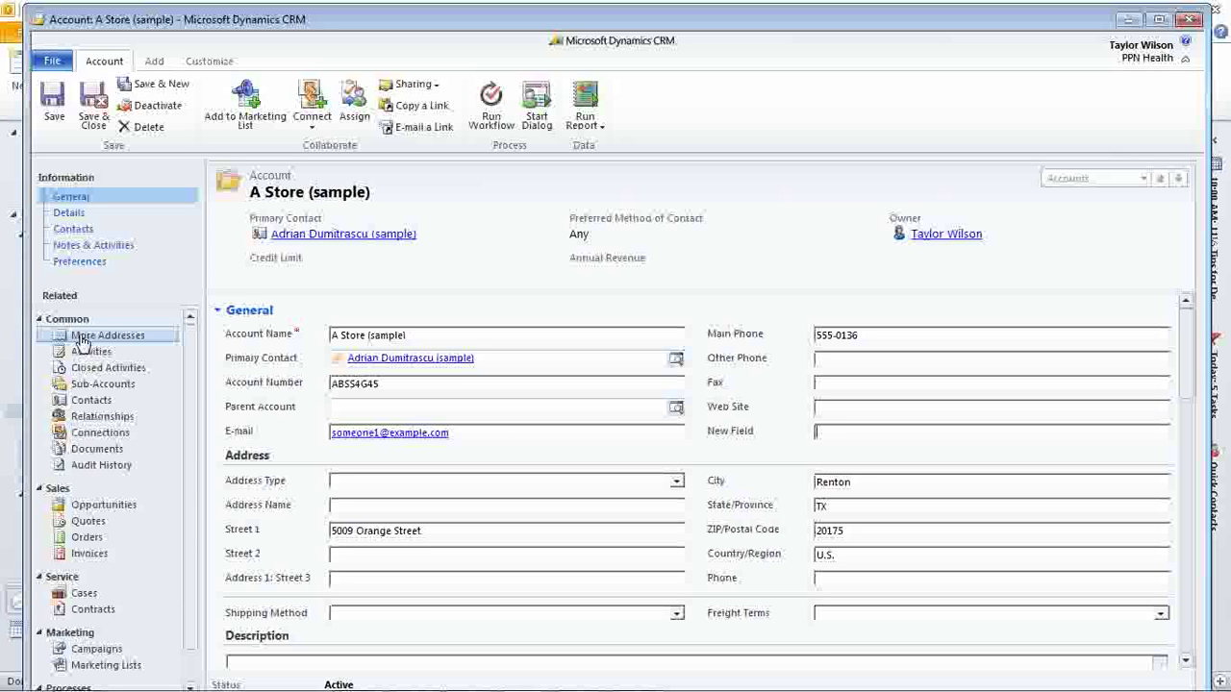
Close the A Store (sample) account record and open the Customizations solution from the solutions list.
{"action": "left_click", "coordinate": [1190, 21]}
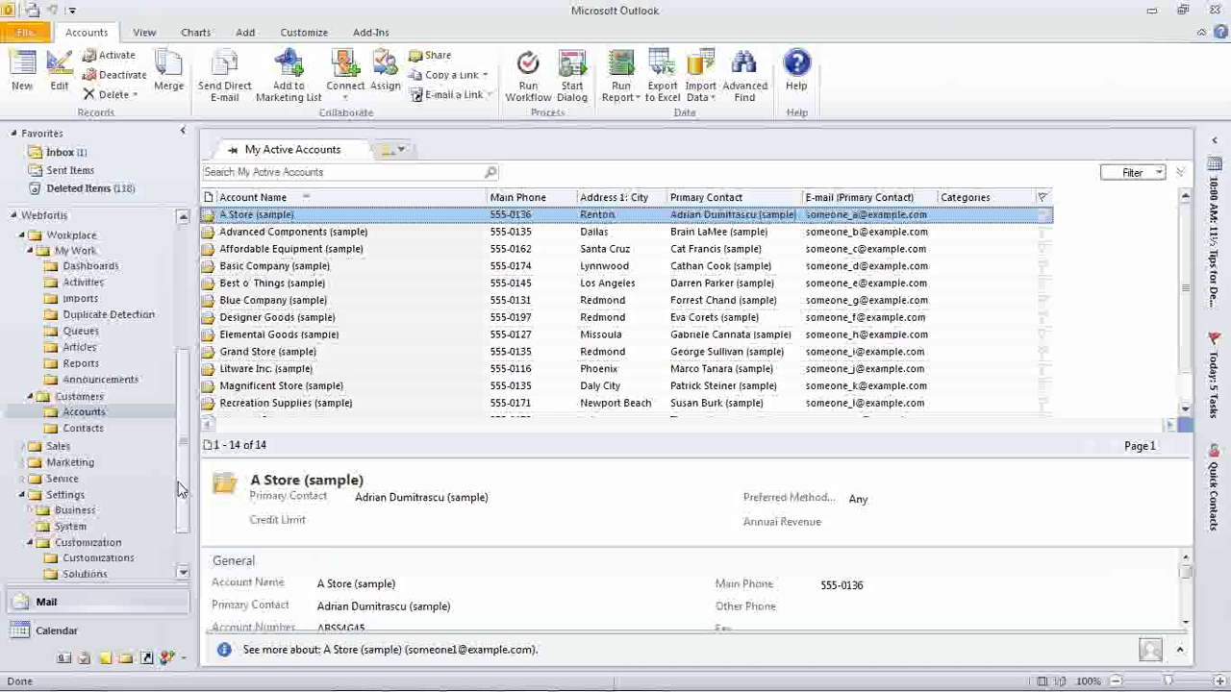
{"action": "left_click", "coordinate": [121, 574]}
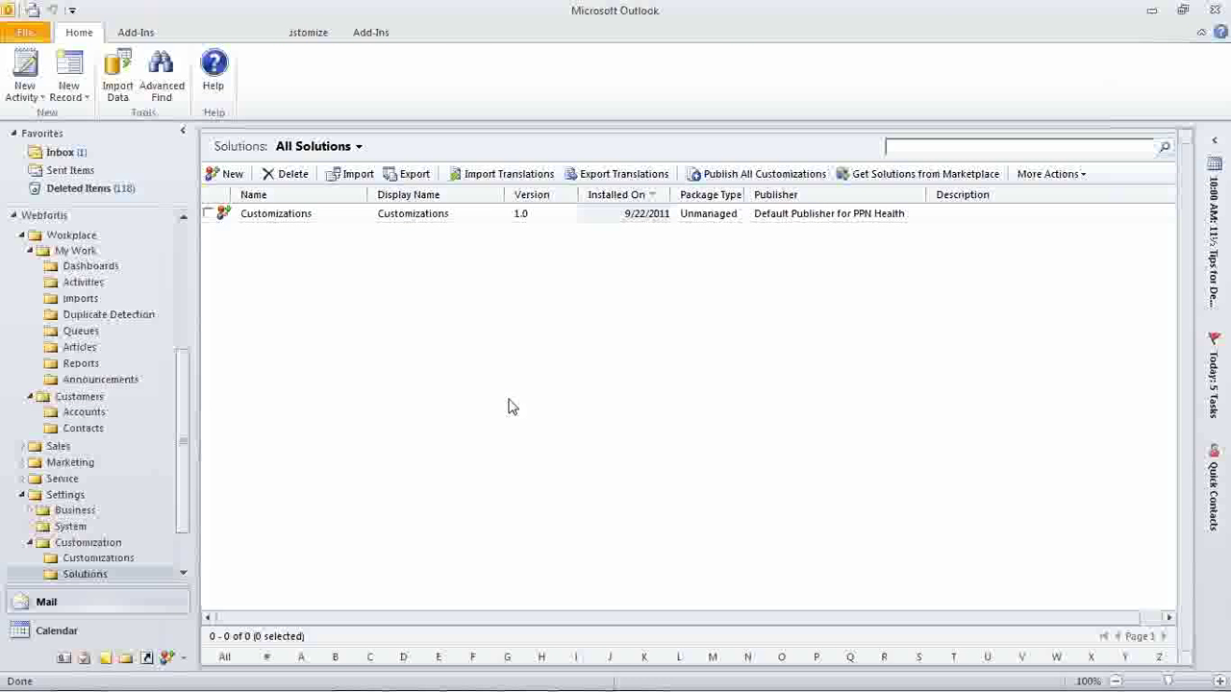
{"action": "double_click", "coordinate": [270, 213]}
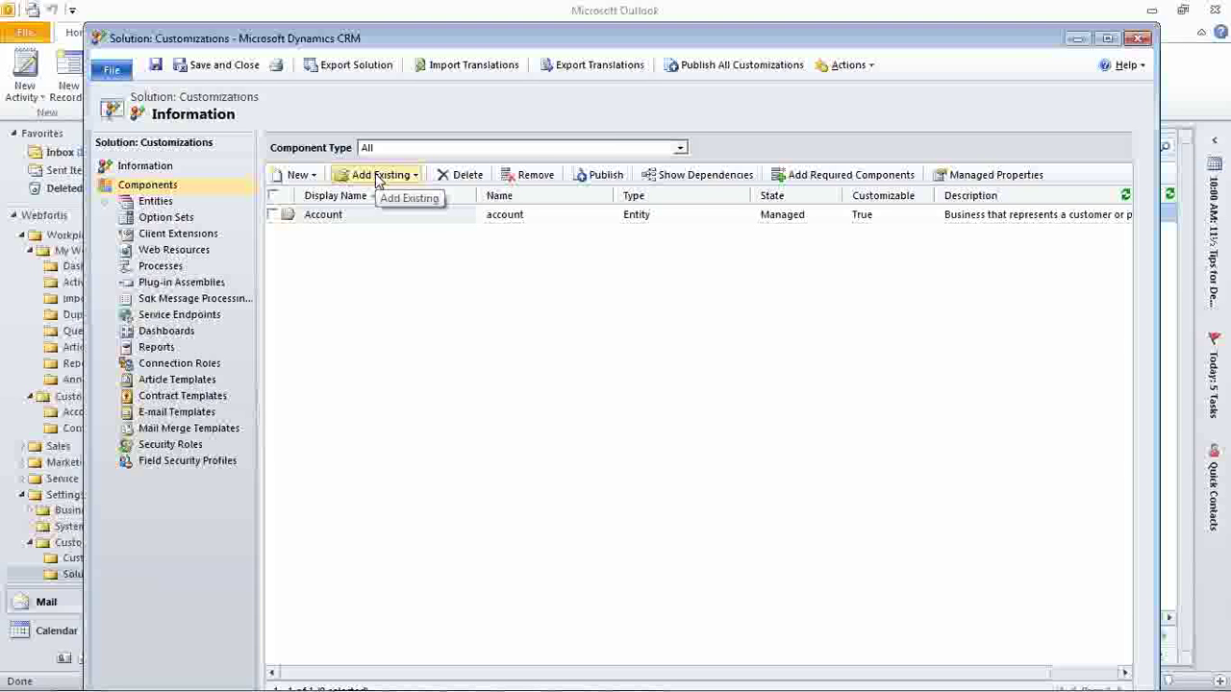
Start a new entity with display name New Entity, plural name New Entities and User or Team ownership.
{"action": "left_click", "coordinate": [300, 176]}
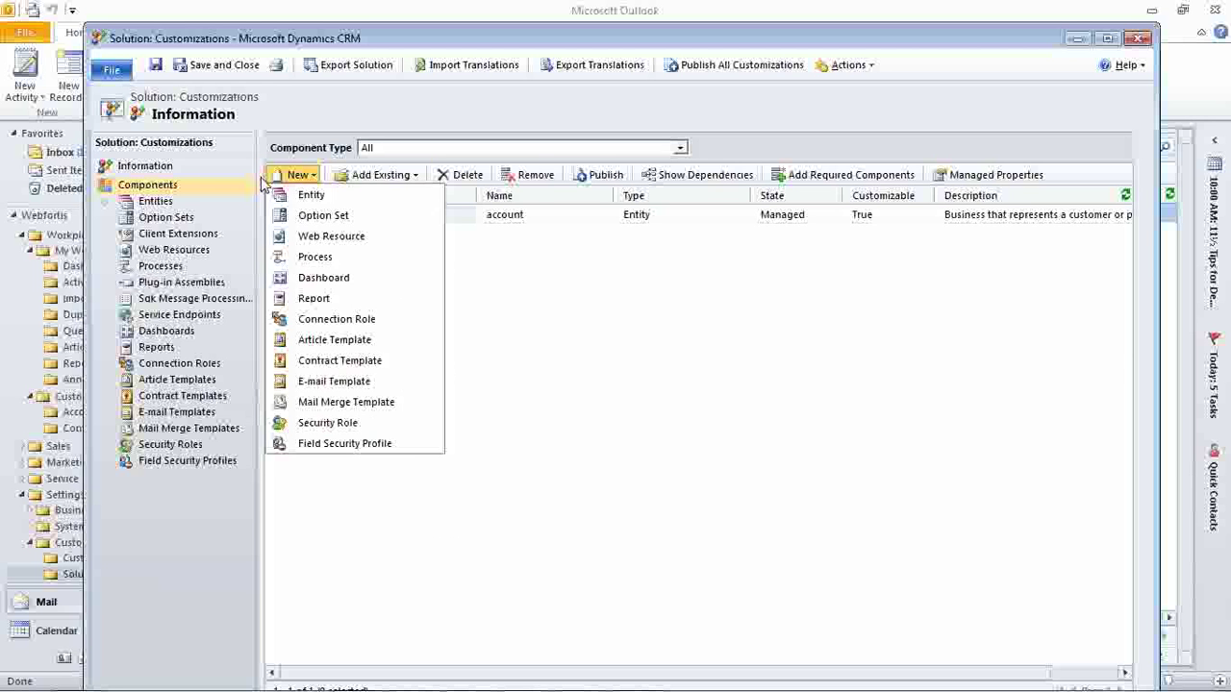
{"action": "left_click", "coordinate": [305, 199]}
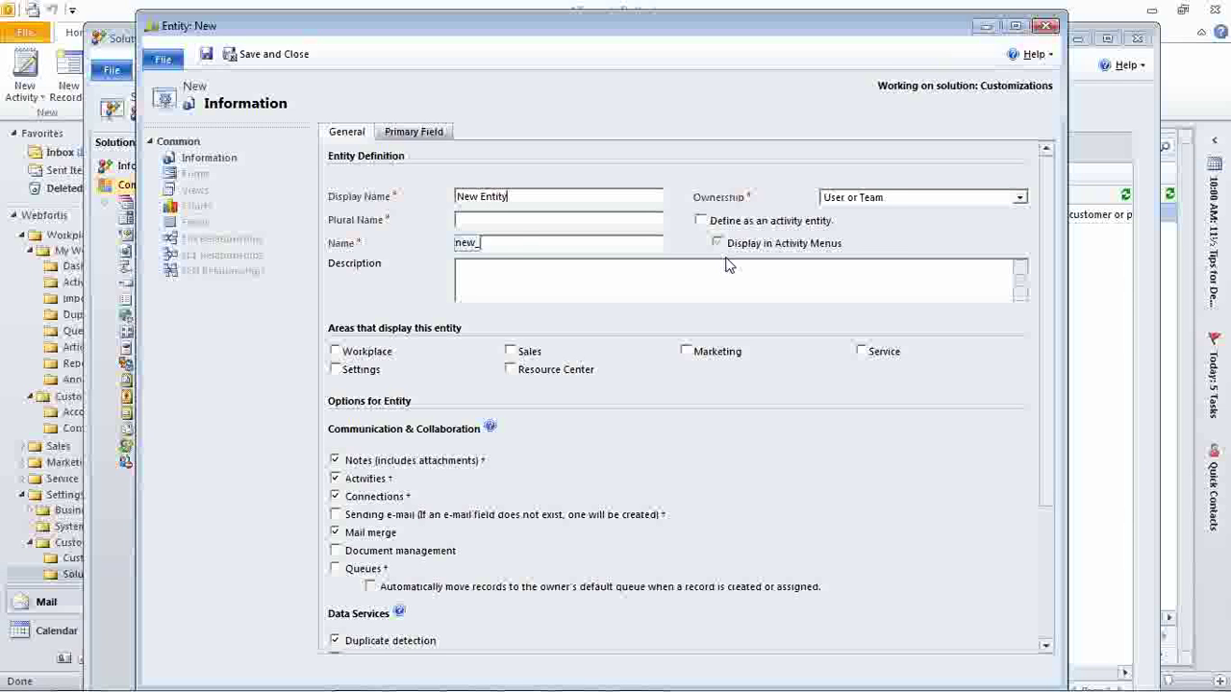
{"action": "left_click", "coordinate": [884, 199]}
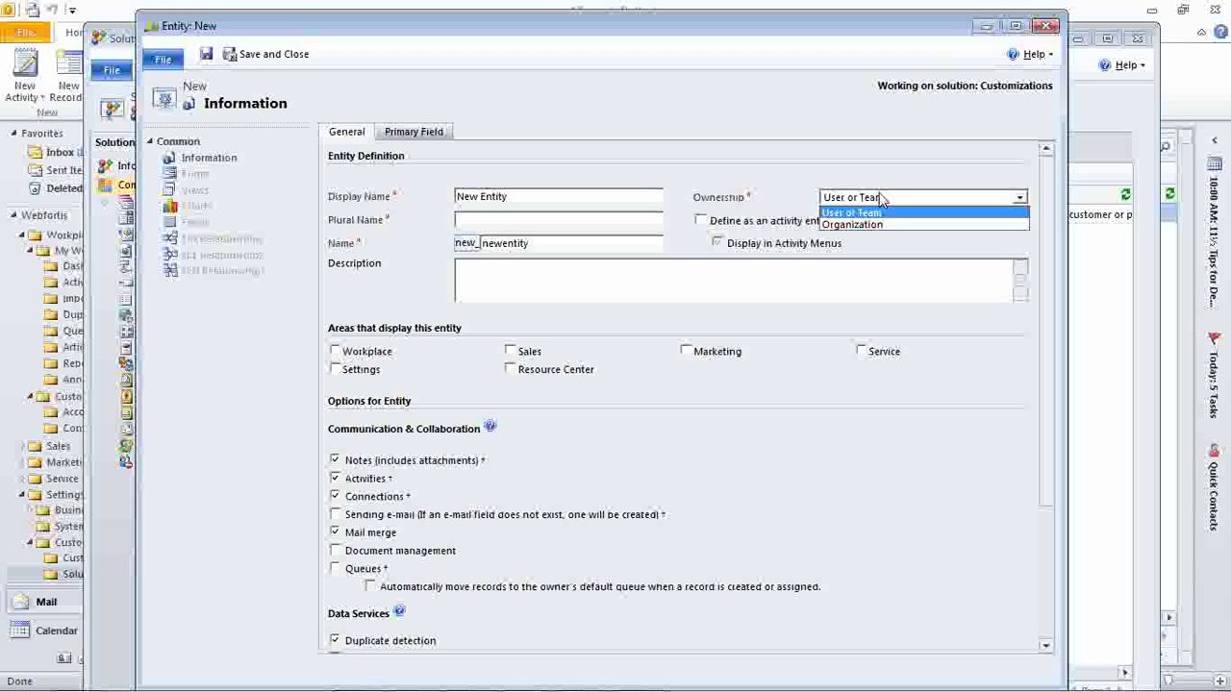
{"action": "left_click", "coordinate": [877, 211]}
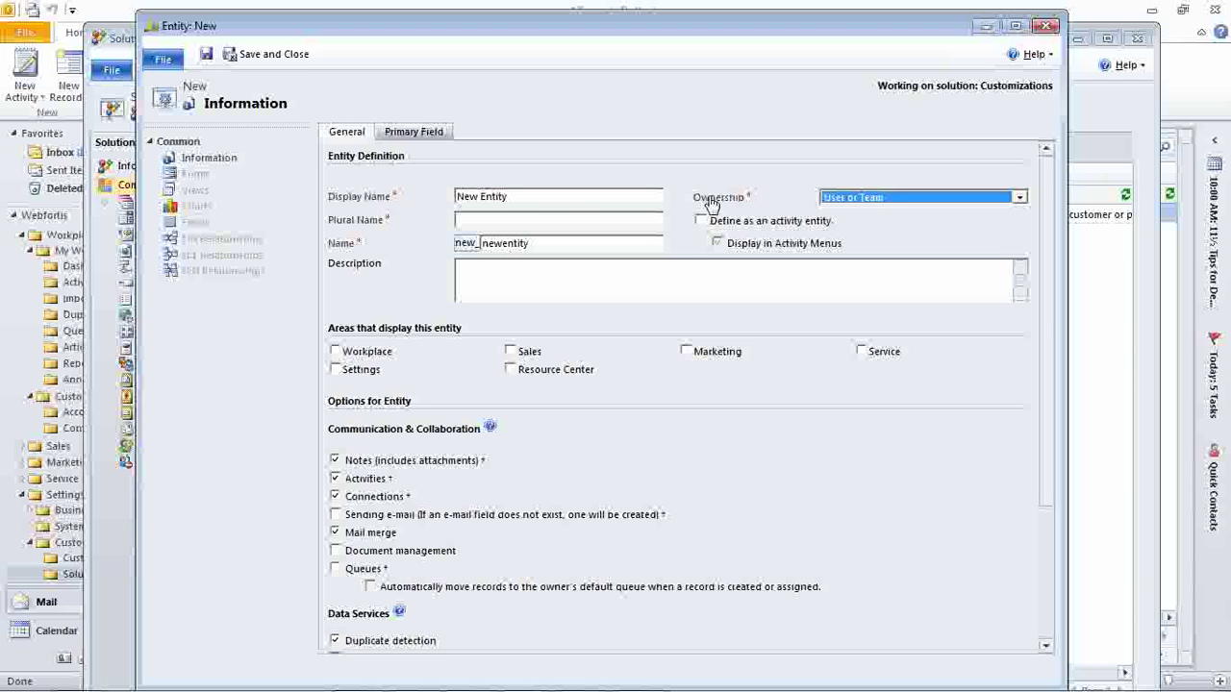
{"action": "left_click", "coordinate": [536, 219]}
{"action": "type", "text": "N"}
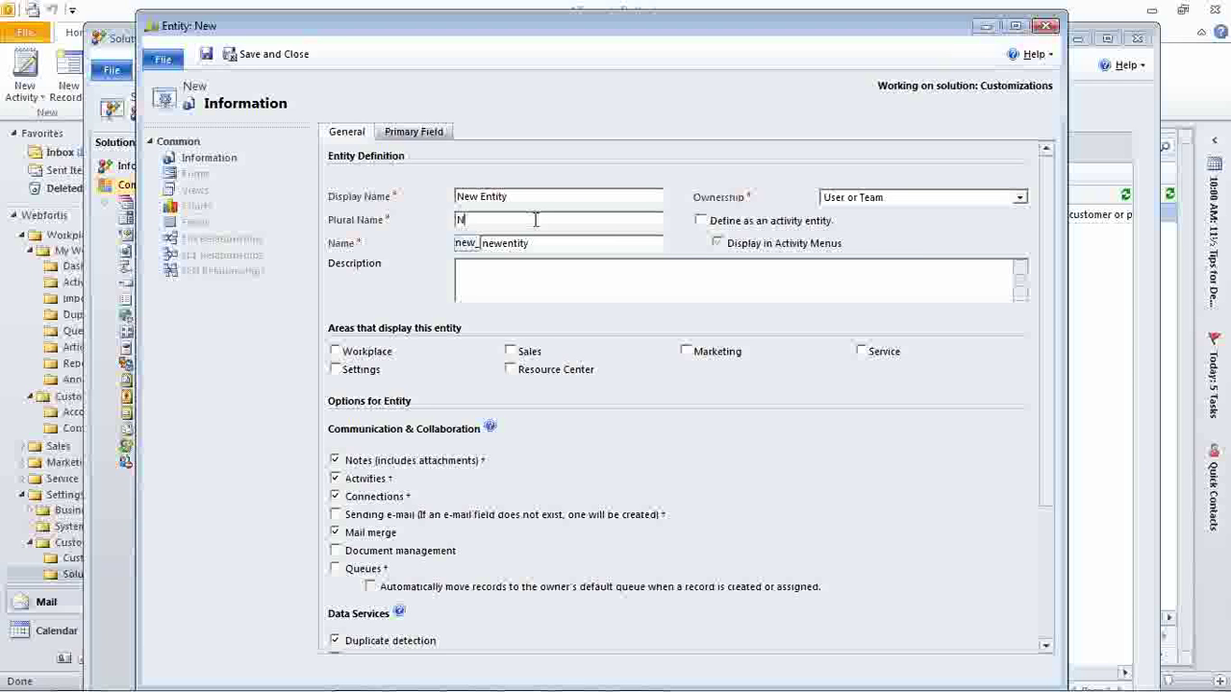
{"action": "type", "text": "ew Entities"}
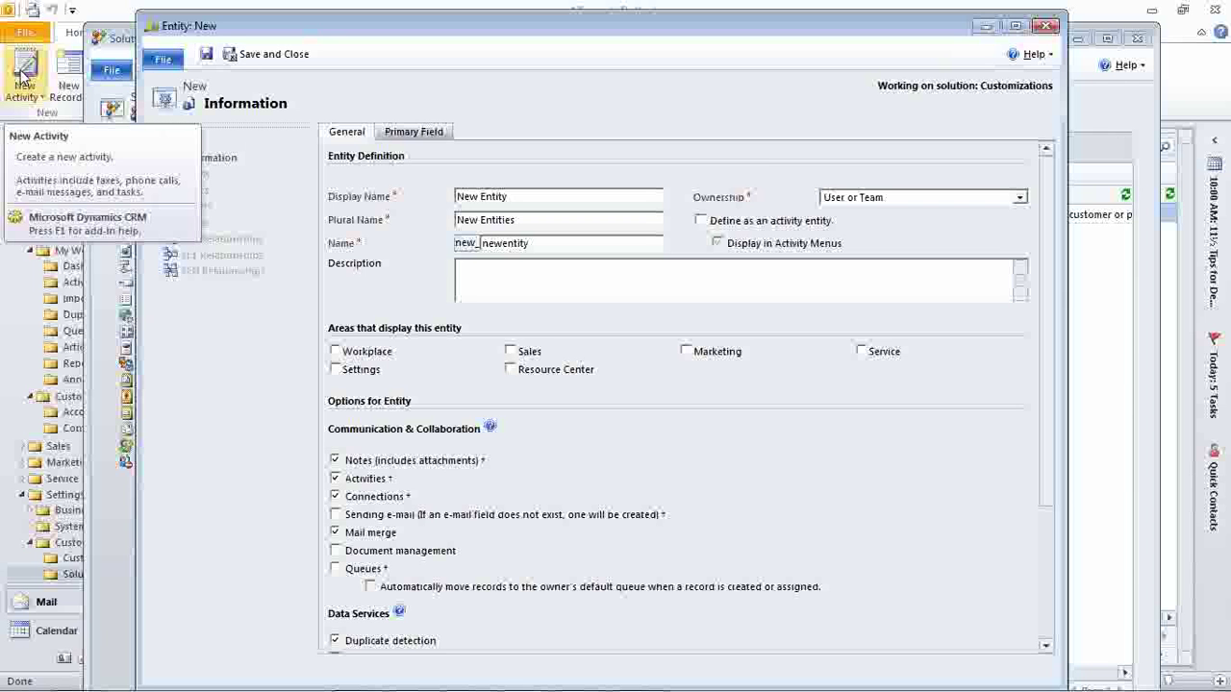
Display New Entity in the Workplace area, leave it not defined as an activity entity, and save it.
{"action": "left_click", "coordinate": [700, 220]}
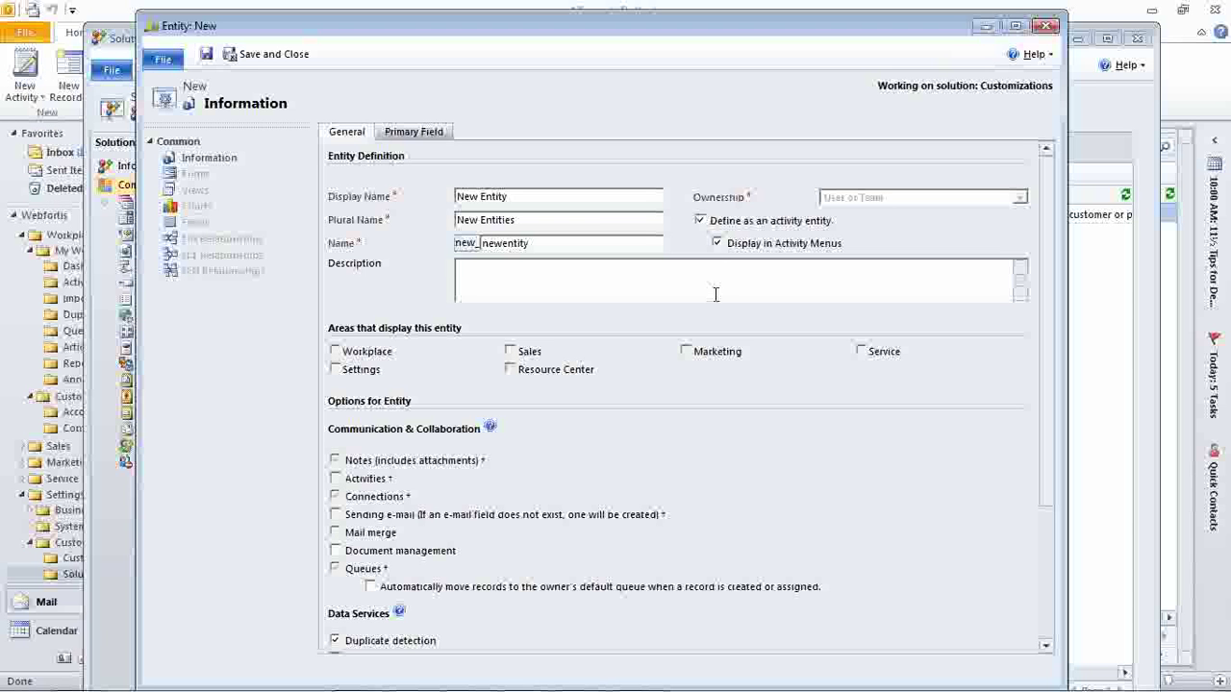
{"action": "left_click", "coordinate": [700, 220]}
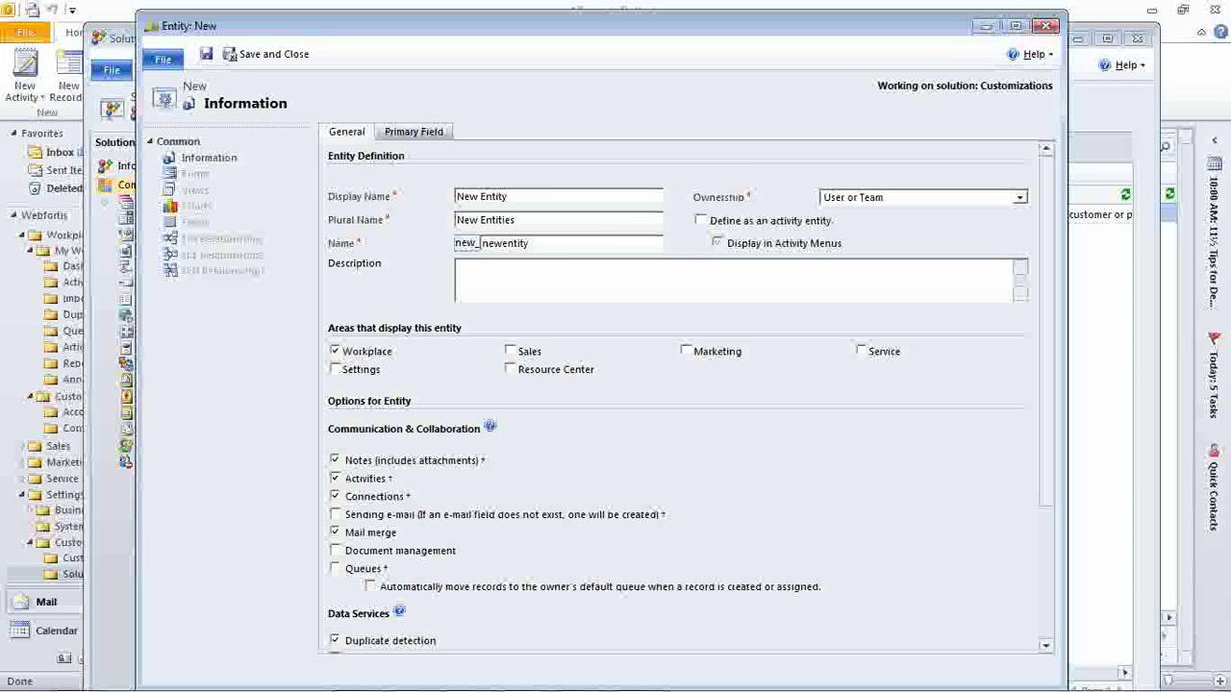
{"action": "left_click_drag", "start_coordinate": [1046, 335], "coordinate": [1050, 502]}
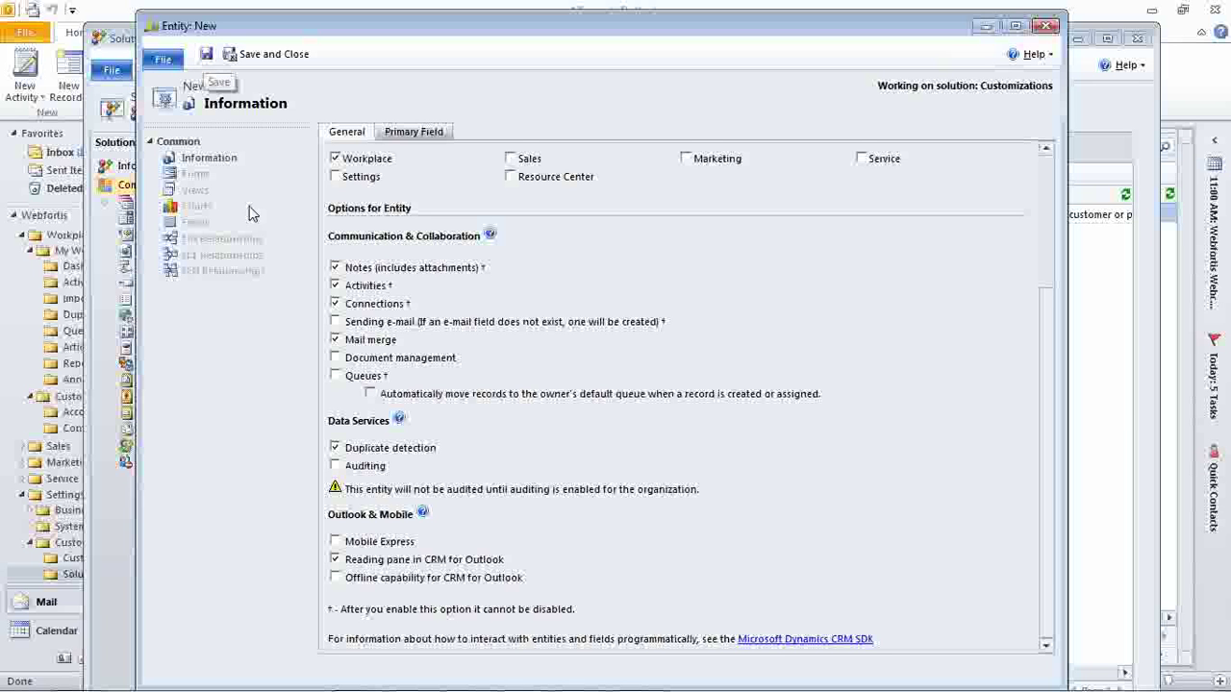
{"action": "left_click", "coordinate": [206, 54]}
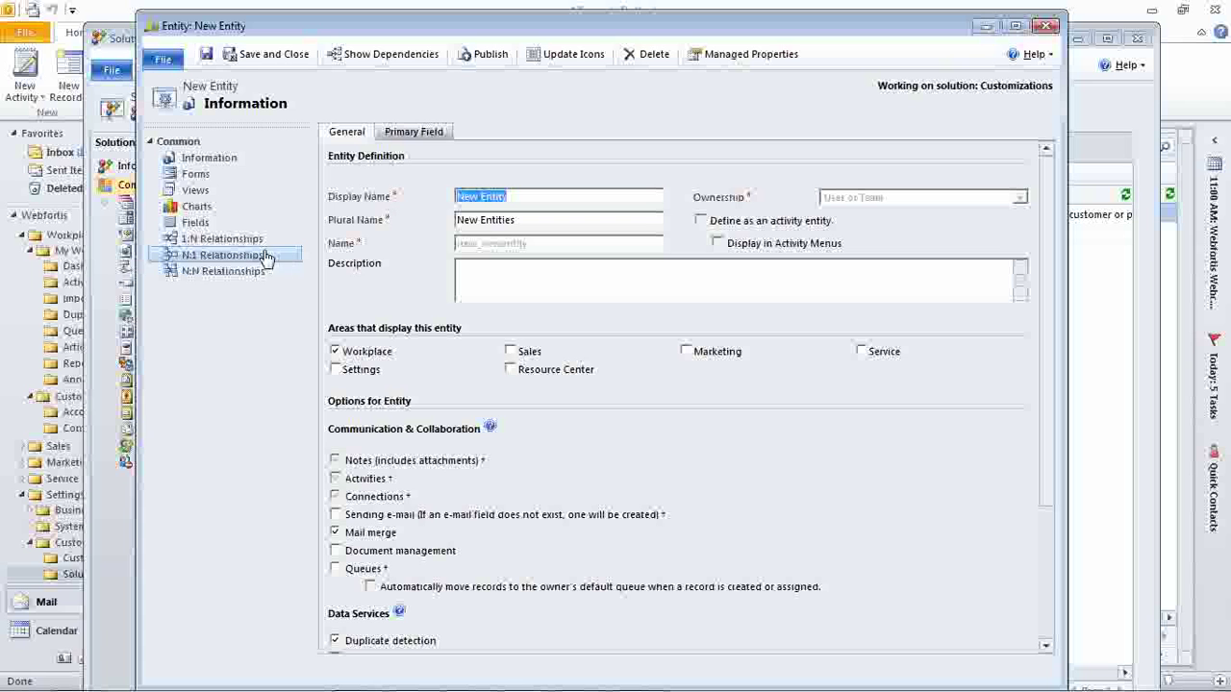
Start a new many-to-1 relationship for New Entity with Account as the primary entity.
{"action": "left_click", "coordinate": [175, 260]}
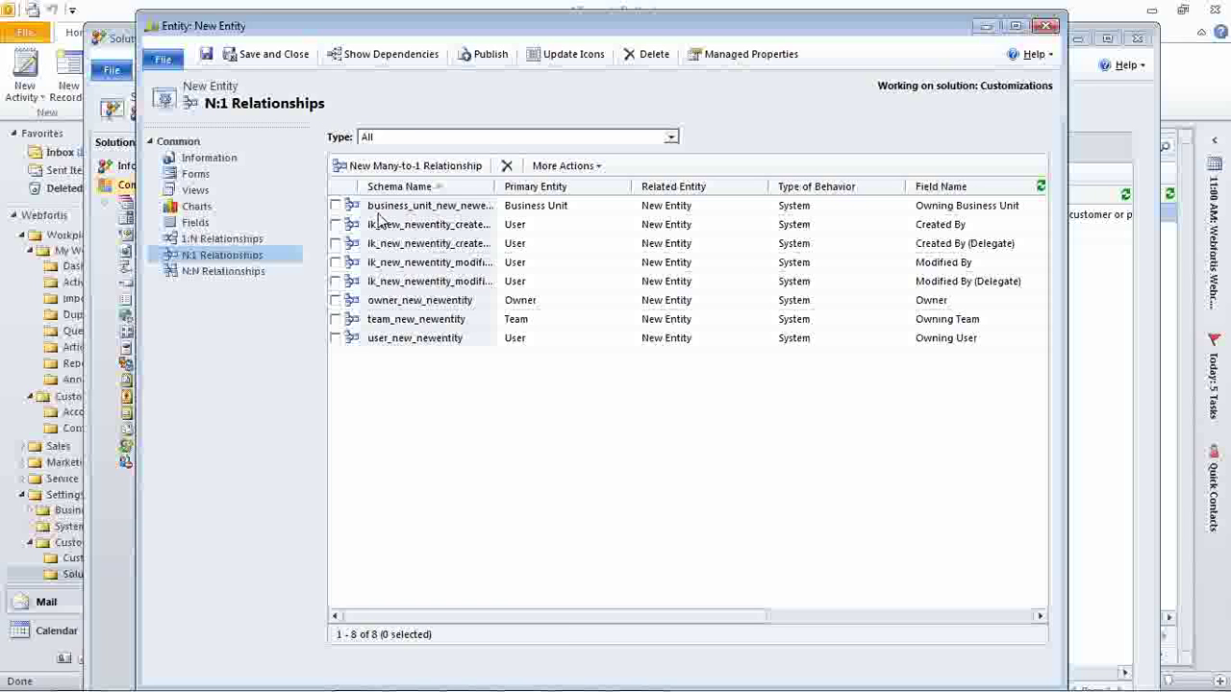
{"action": "left_click", "coordinate": [362, 169]}
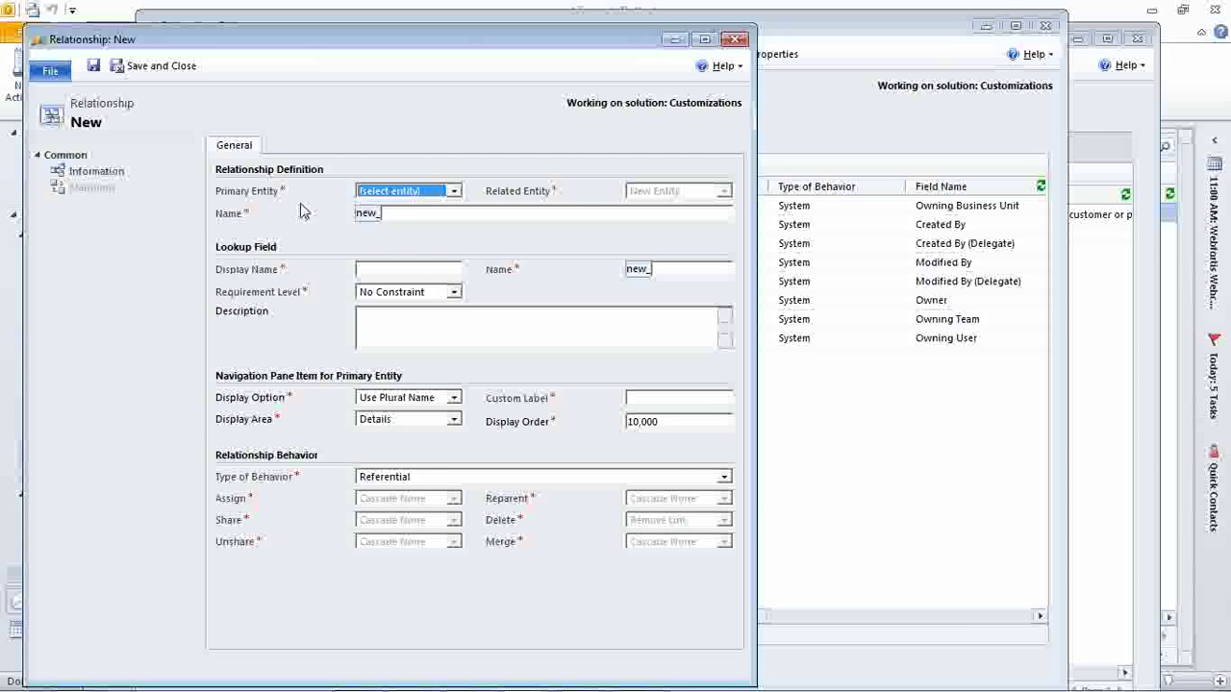
{"action": "left_click", "coordinate": [411, 196]}
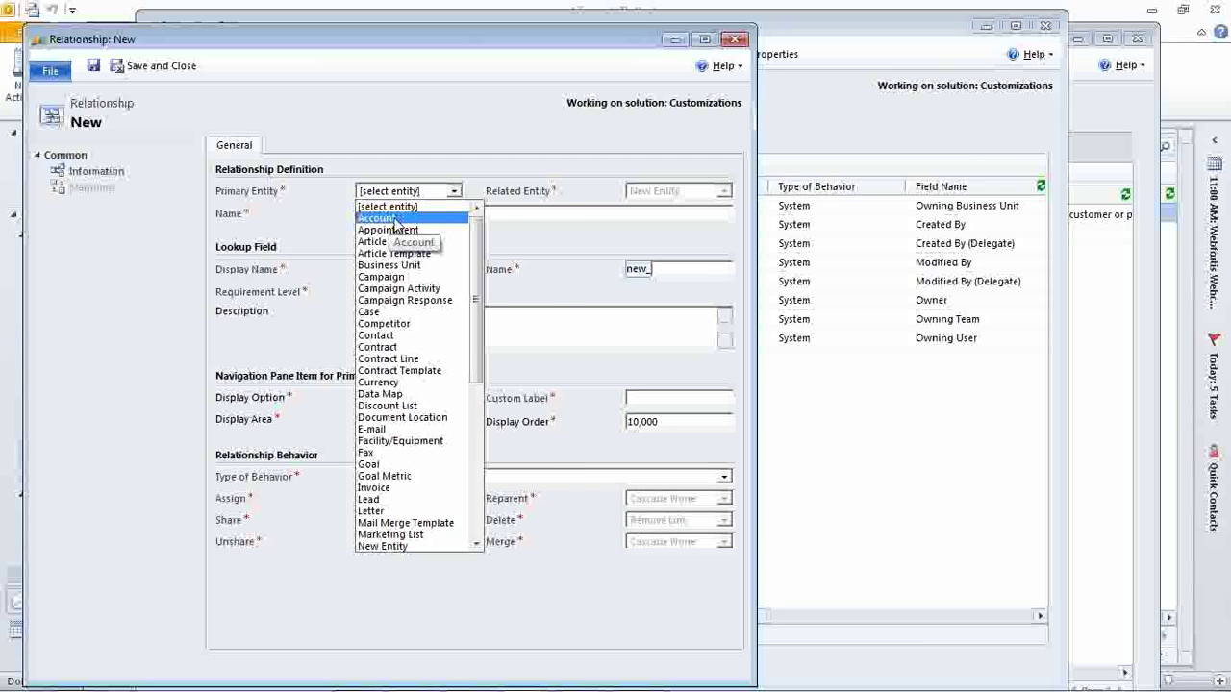
{"action": "left_click", "coordinate": [380, 218]}
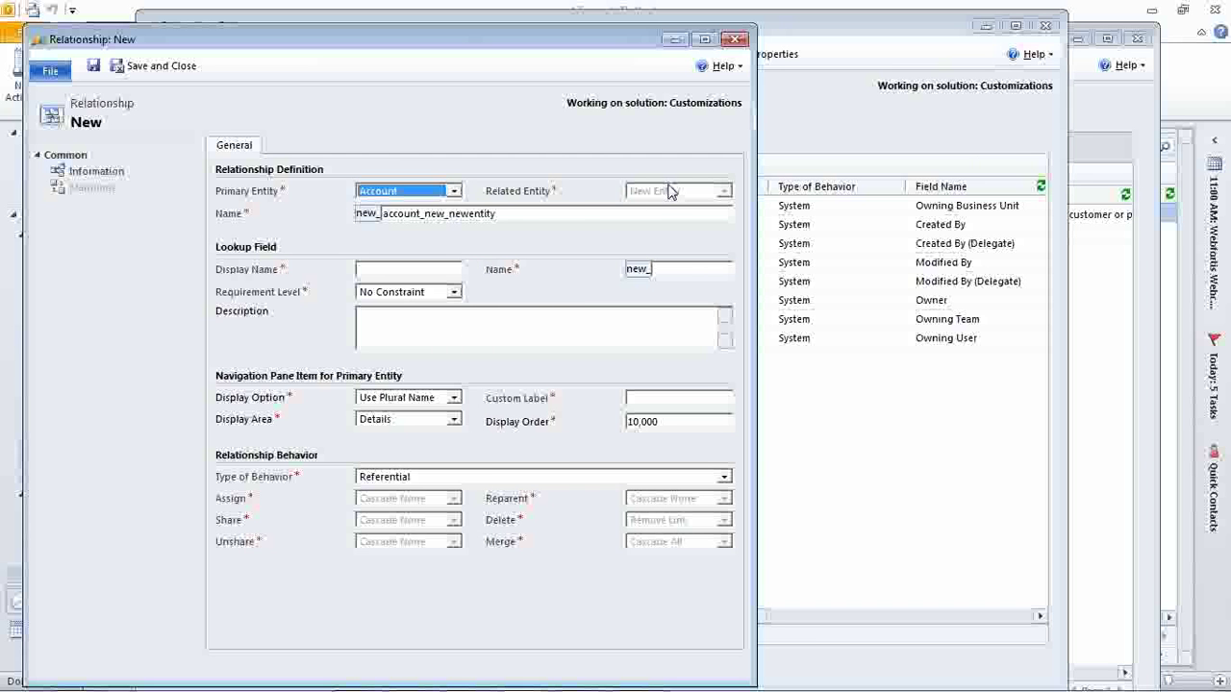
Define the relationship's lookup field with display name New For Accounts and requirement level No Constraint.
{"action": "left_click", "coordinate": [372, 273]}
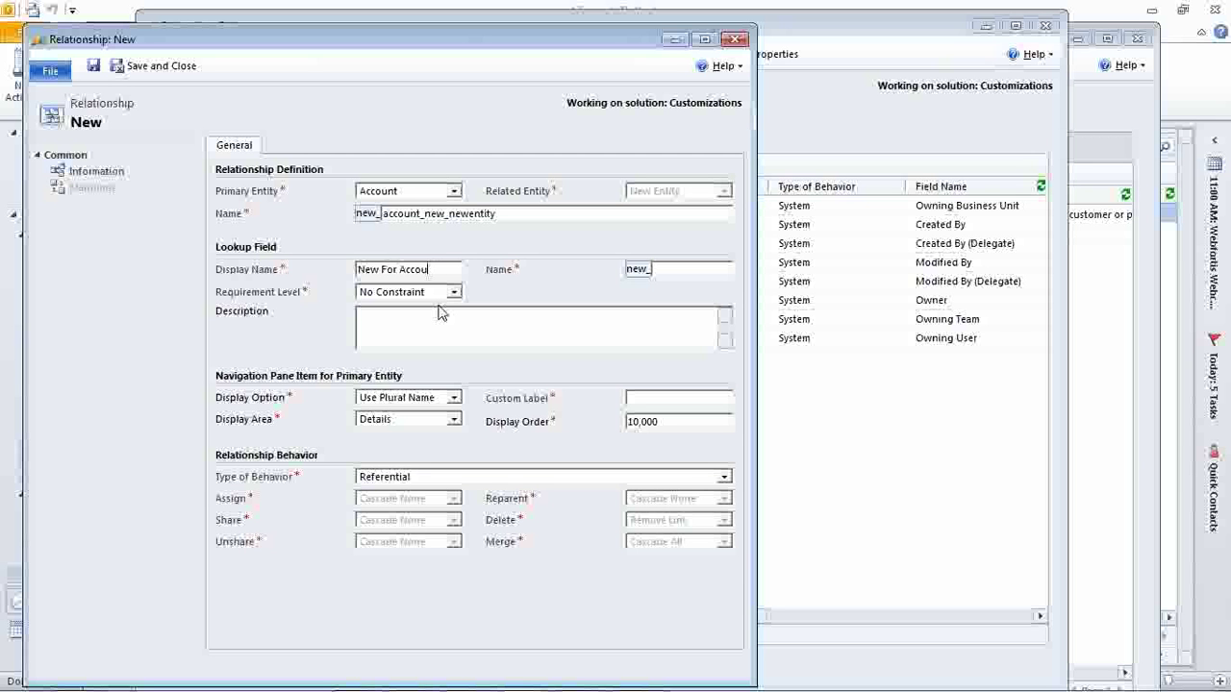
{"action": "left_click", "coordinate": [527, 331]}
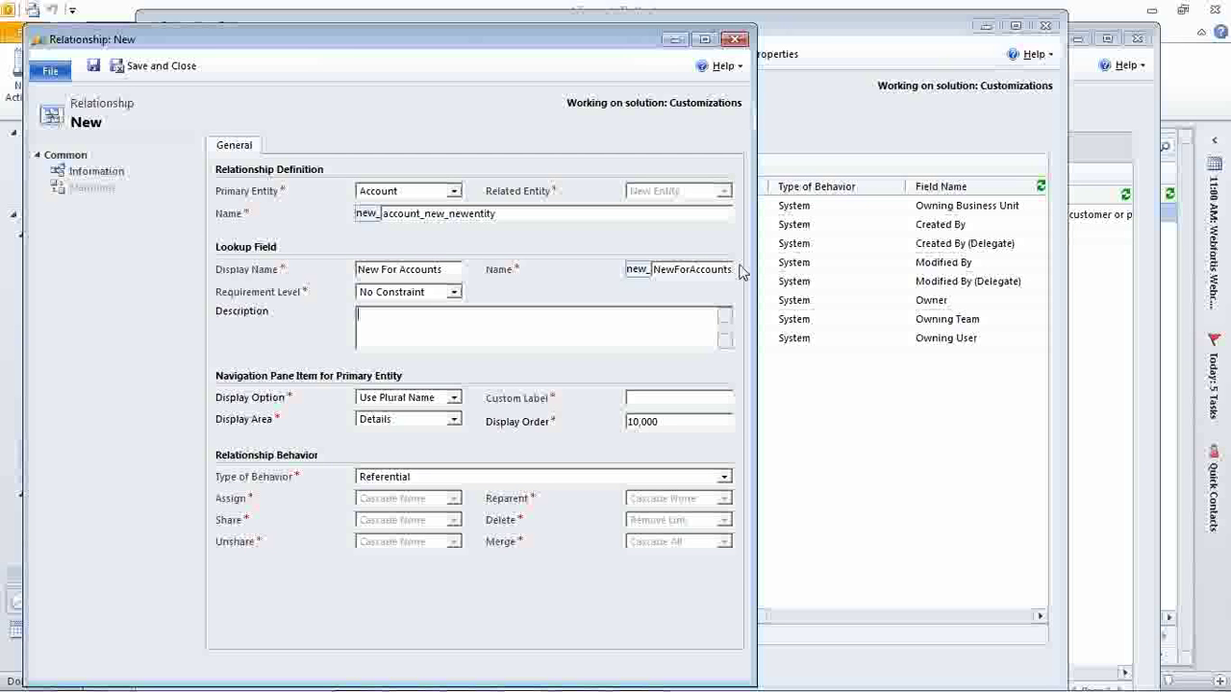
{"action": "left_click", "coordinate": [394, 293]}
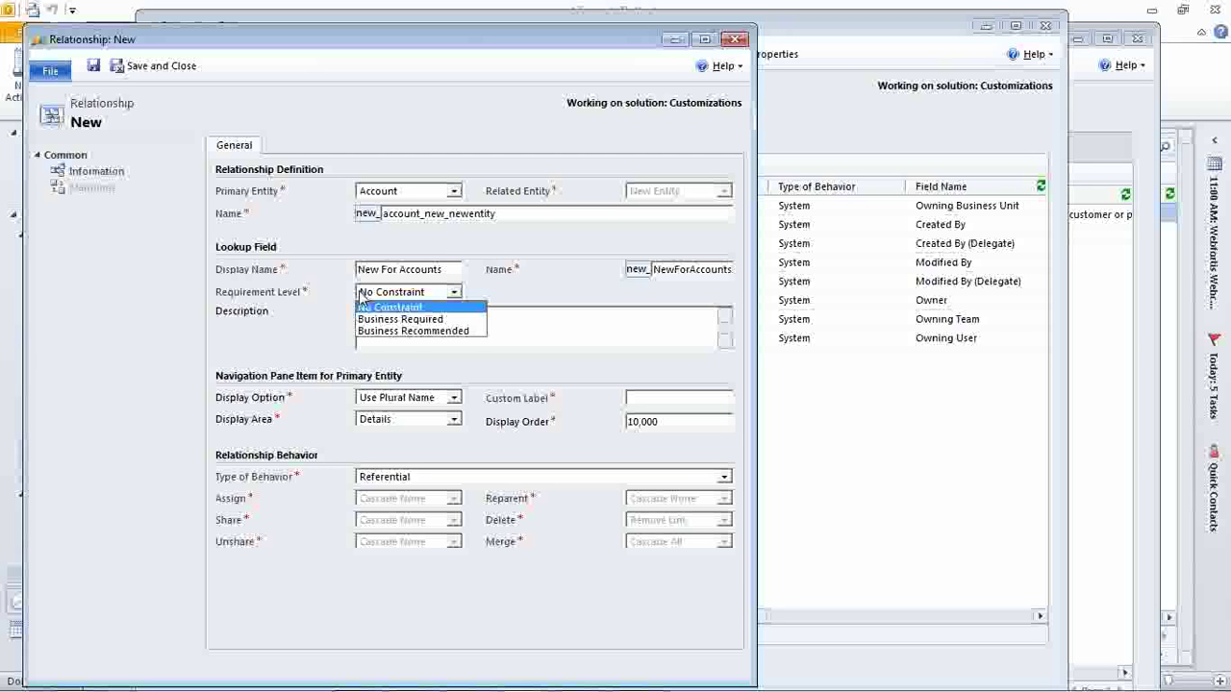
{"action": "left_click", "coordinate": [406, 306]}
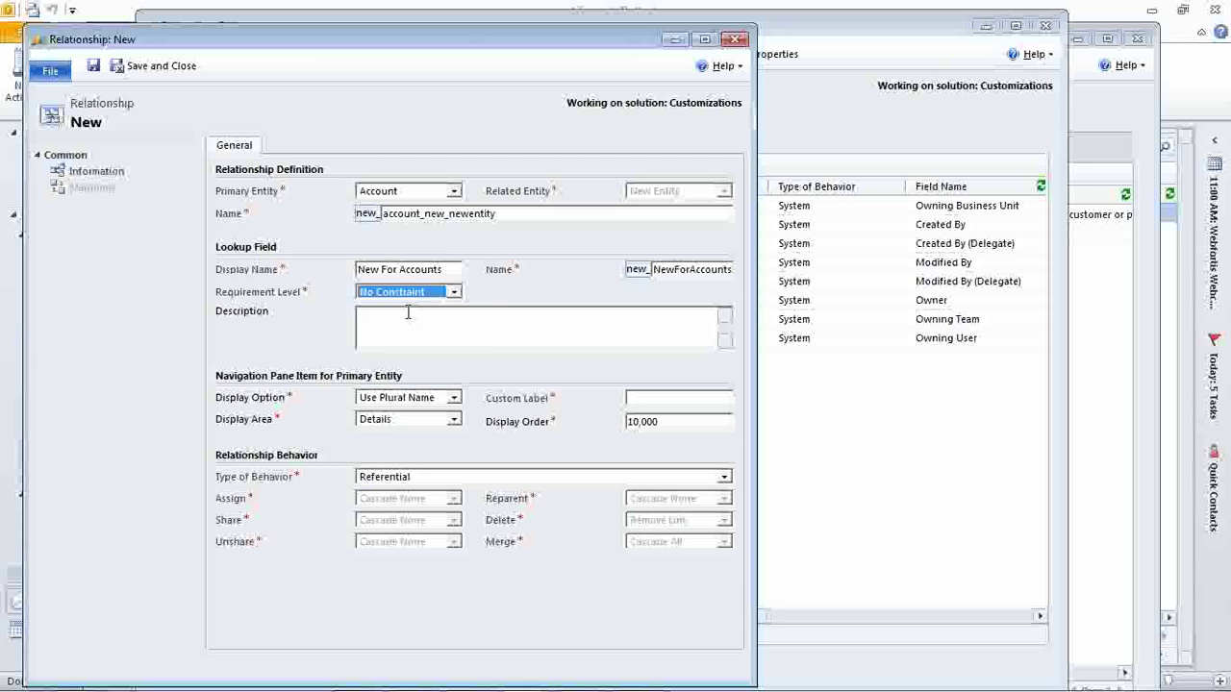
{"action": "left_click", "coordinate": [403, 330]}
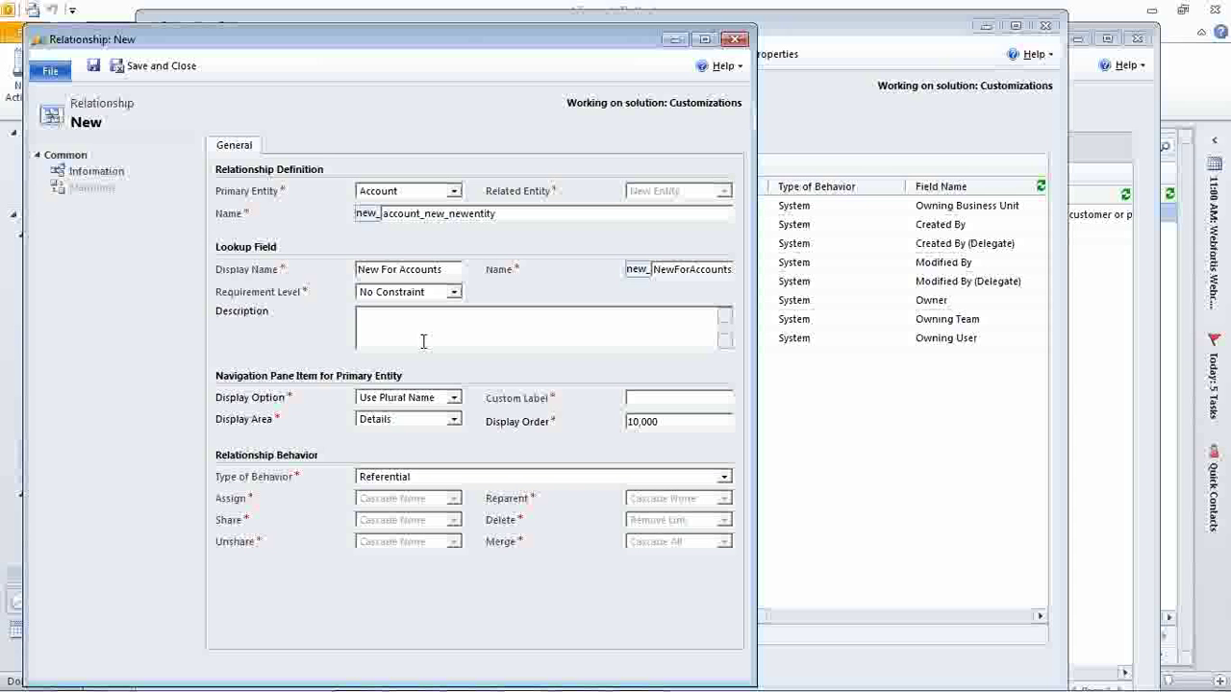
Configure the relationship's navigation pane item to use the plural name and display in the Details area.
{"action": "left_click", "coordinate": [455, 398]}
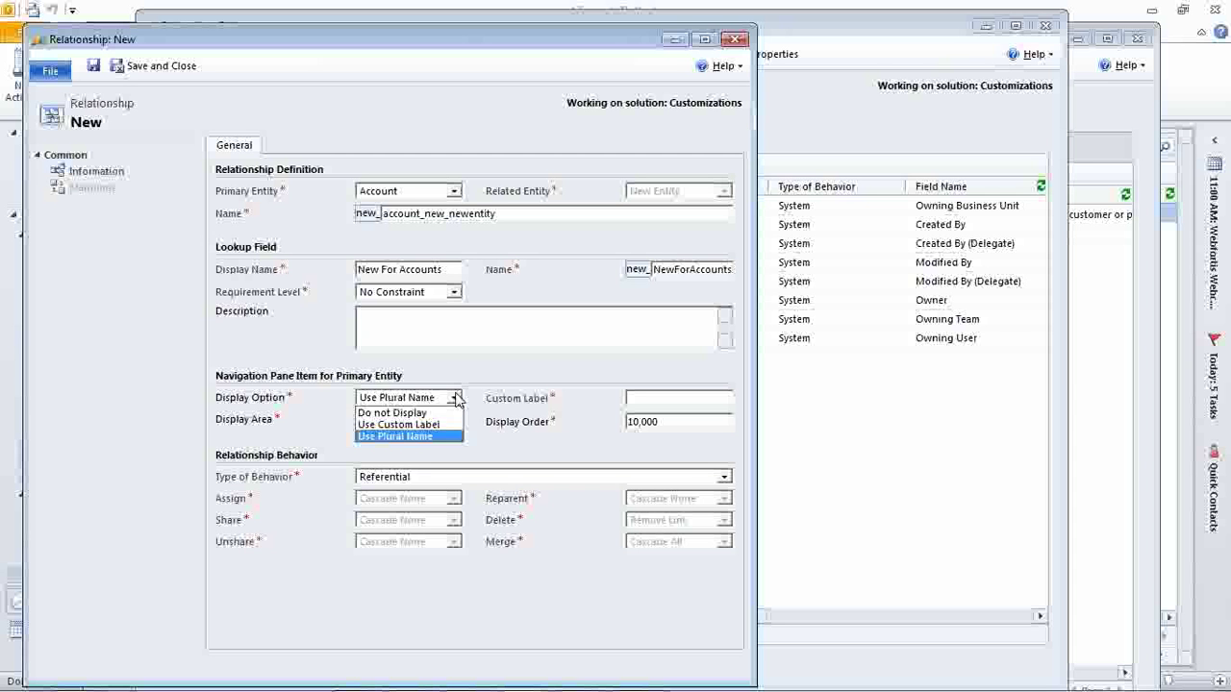
{"action": "left_click", "coordinate": [404, 438]}
{"action": "left_click", "coordinate": [396, 420]}
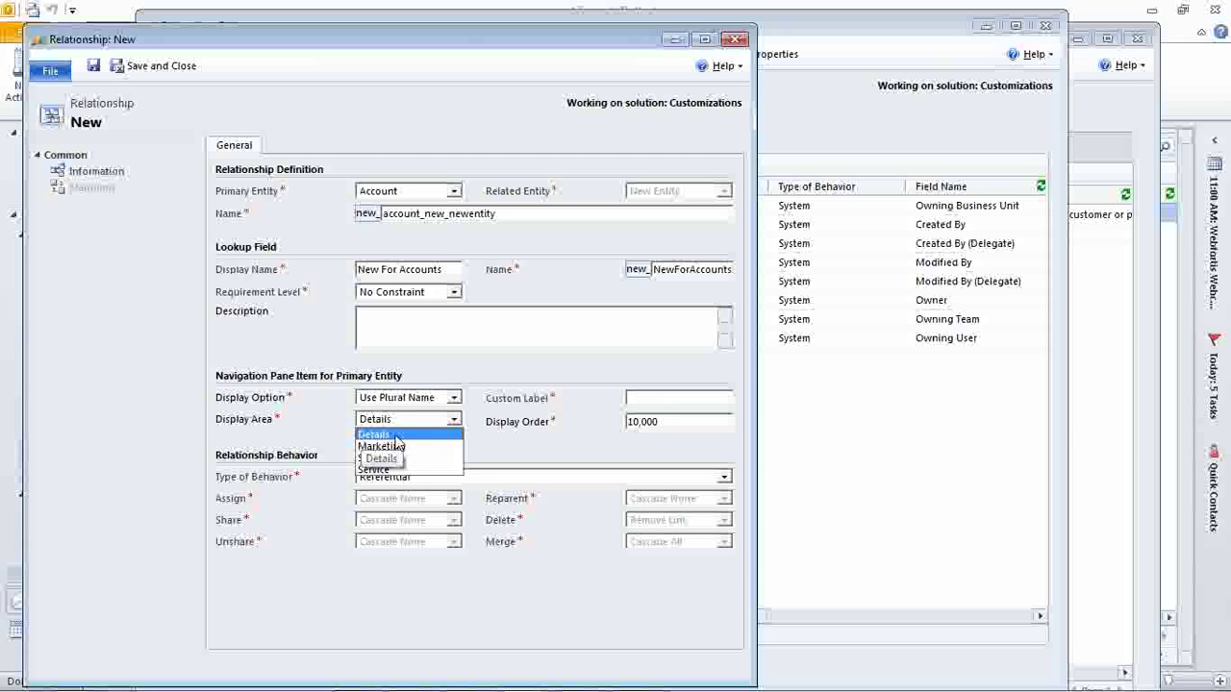
{"action": "left_click", "coordinate": [396, 437]}
{"action": "left_click", "coordinate": [647, 401]}
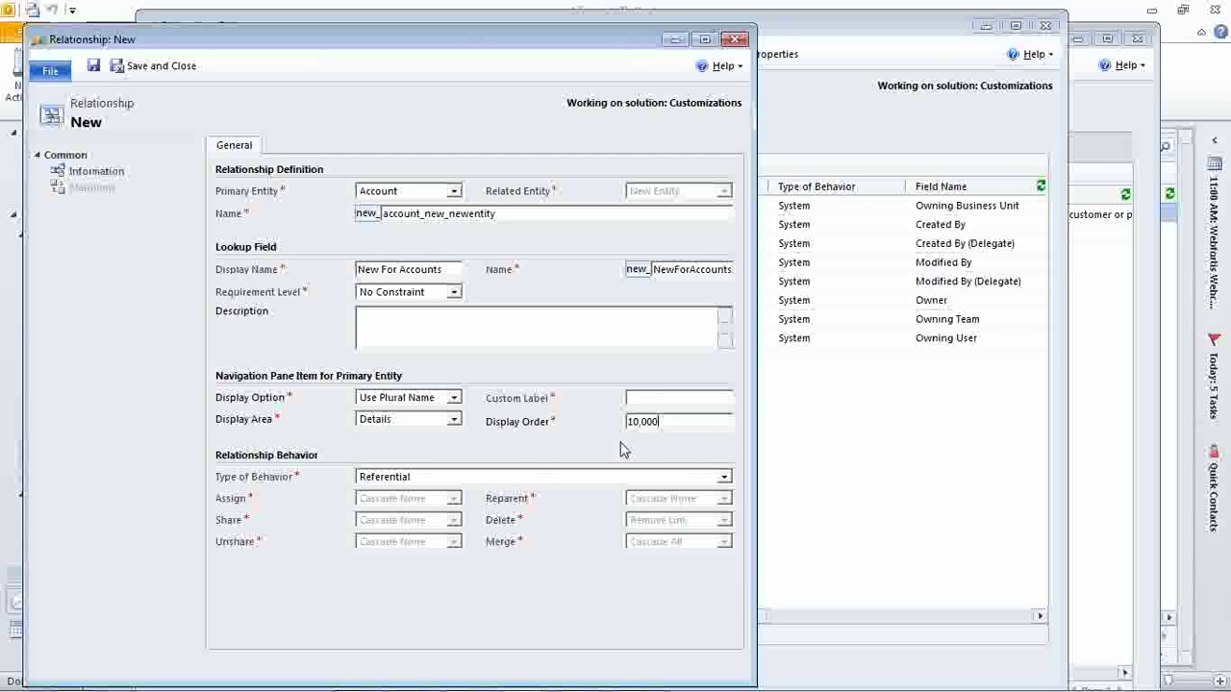
Set the relationship's type of behavior to Referential, and save and close the relationship.
{"action": "left_click", "coordinate": [475, 480]}
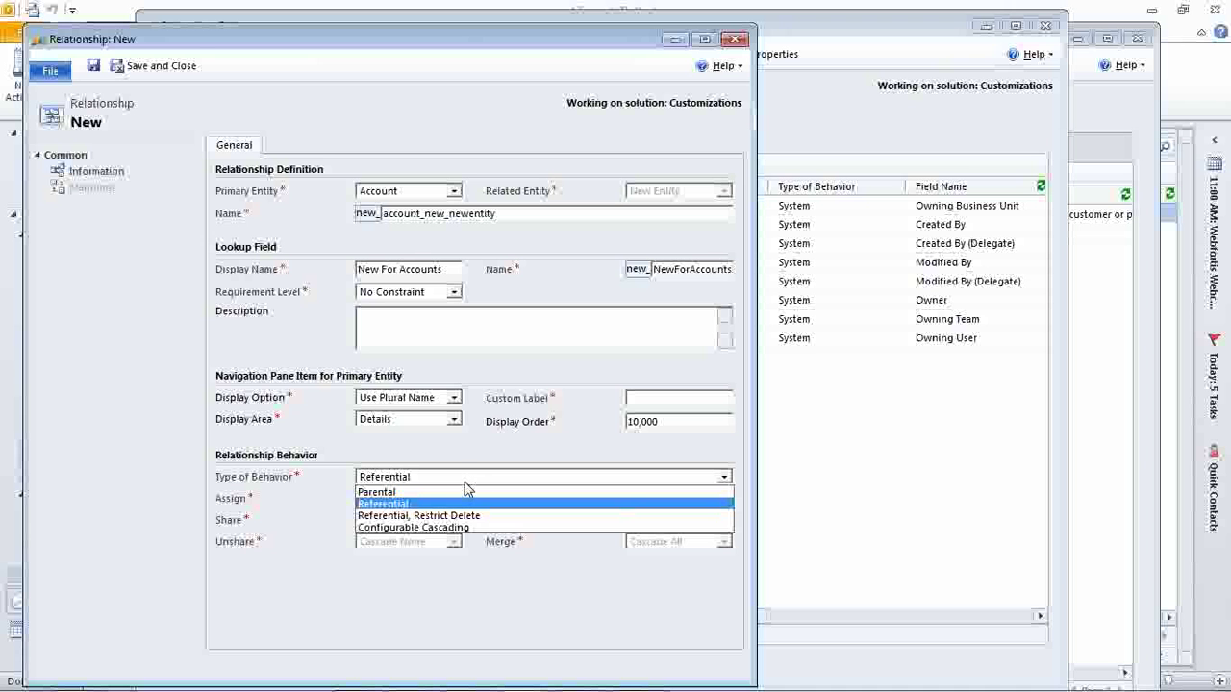
{"action": "left_click", "coordinate": [423, 504]}
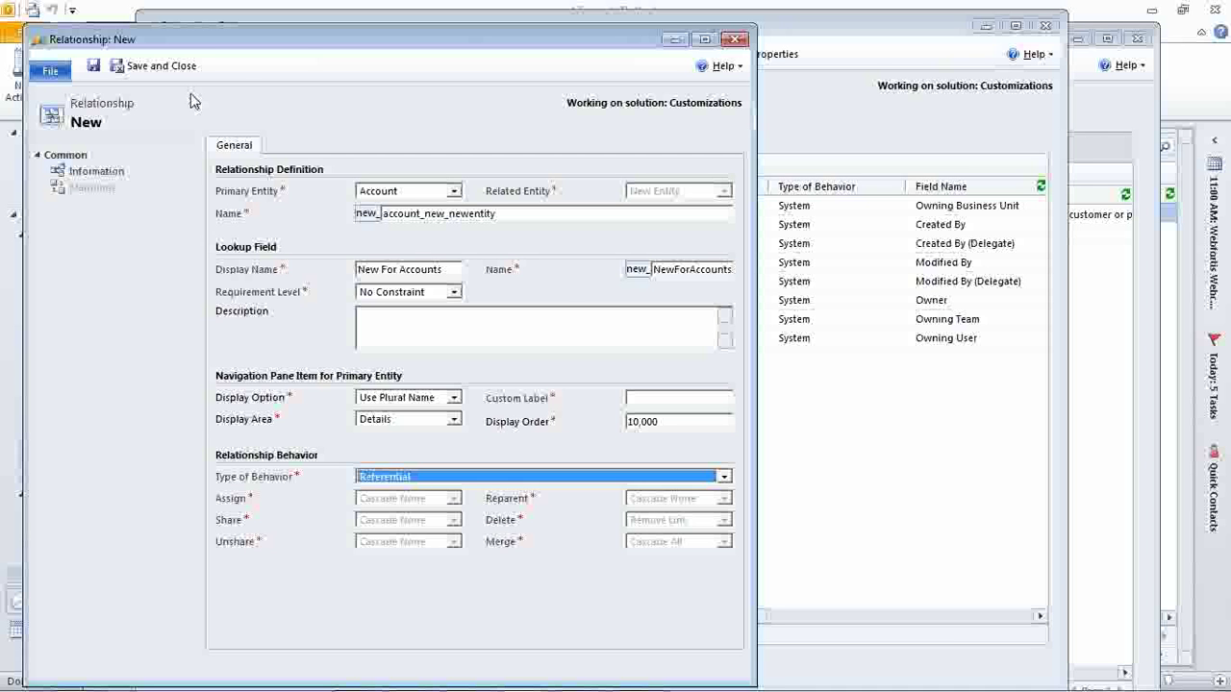
{"action": "left_click", "coordinate": [159, 67]}
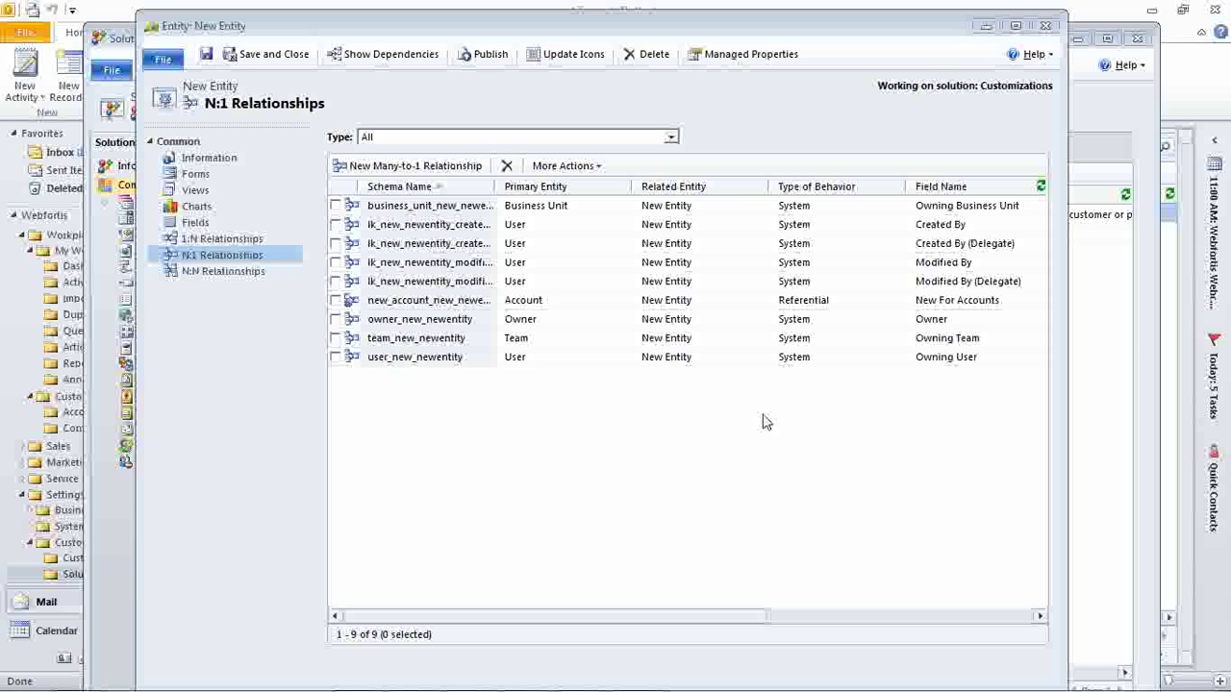
Open New Entity's main Information form, examine its layout and available fields, and close it.
{"action": "left_click", "coordinate": [219, 176]}
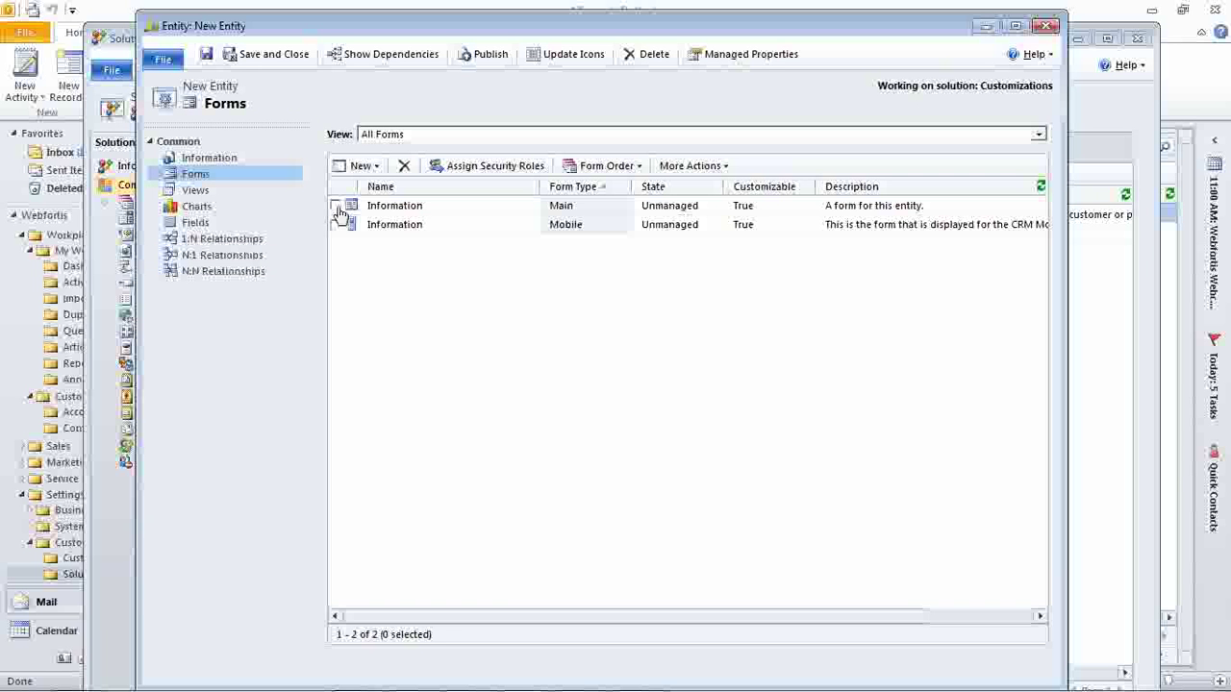
{"action": "left_click", "coordinate": [408, 207]}
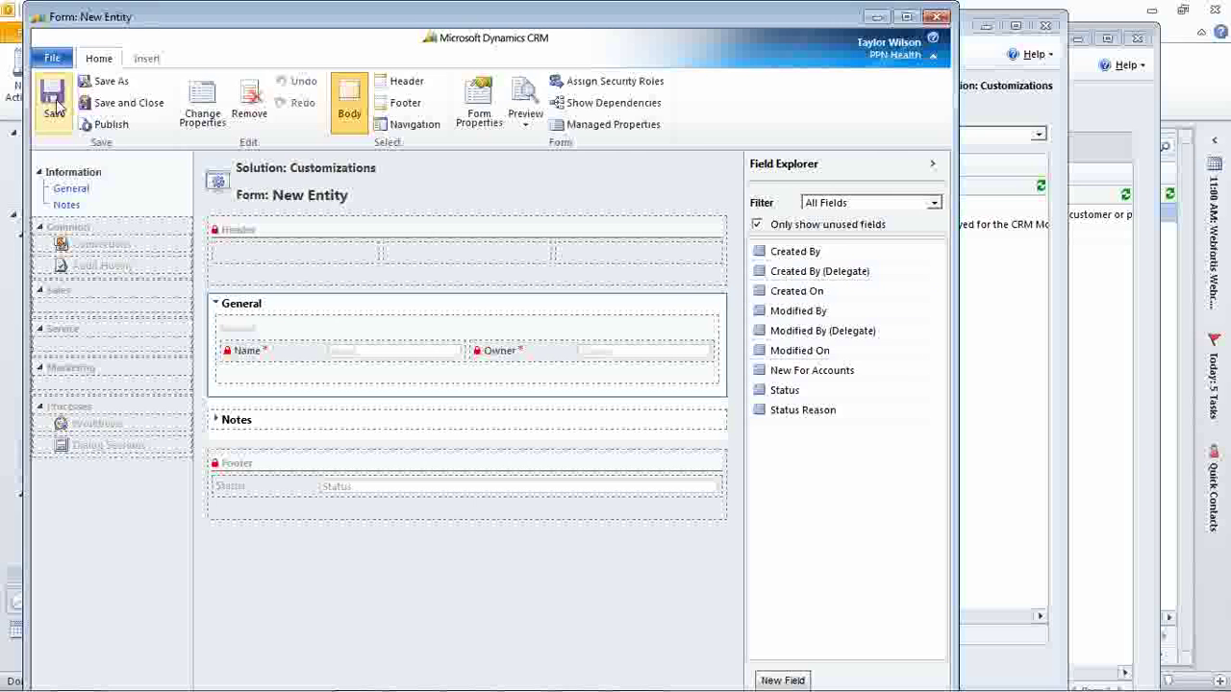
{"action": "left_click", "coordinate": [938, 17]}
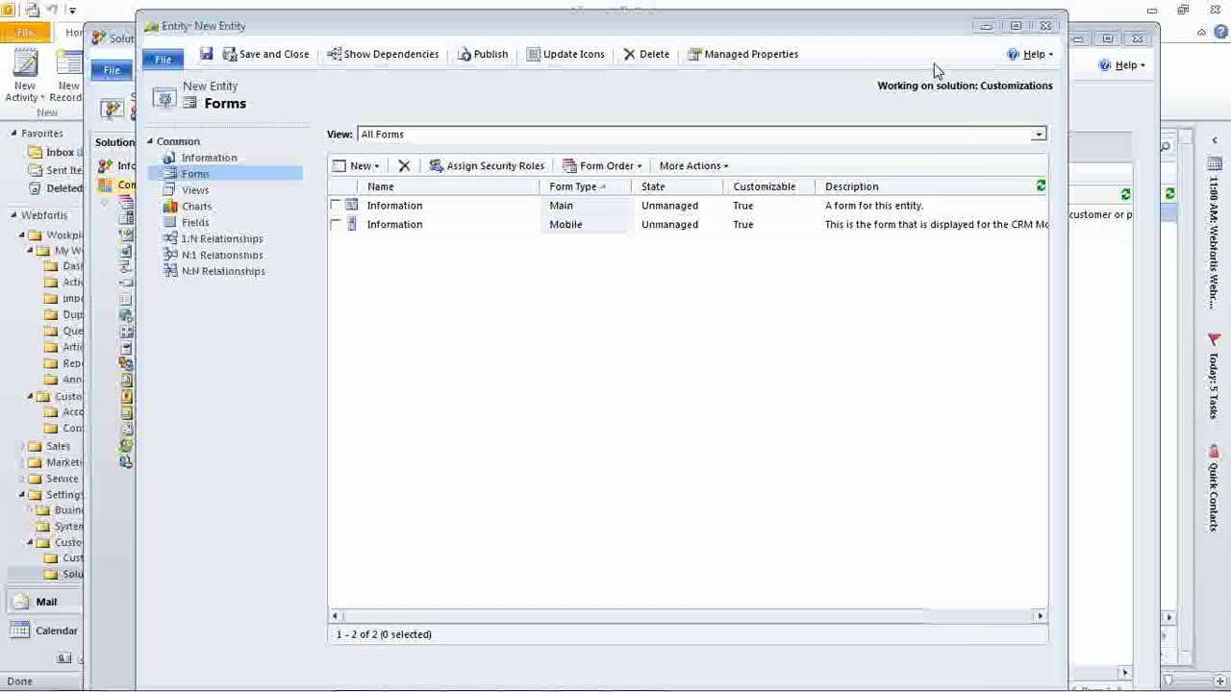
Save and close the New Entity definition and publish all customizations before closing the solution.
{"action": "left_click", "coordinate": [279, 55]}
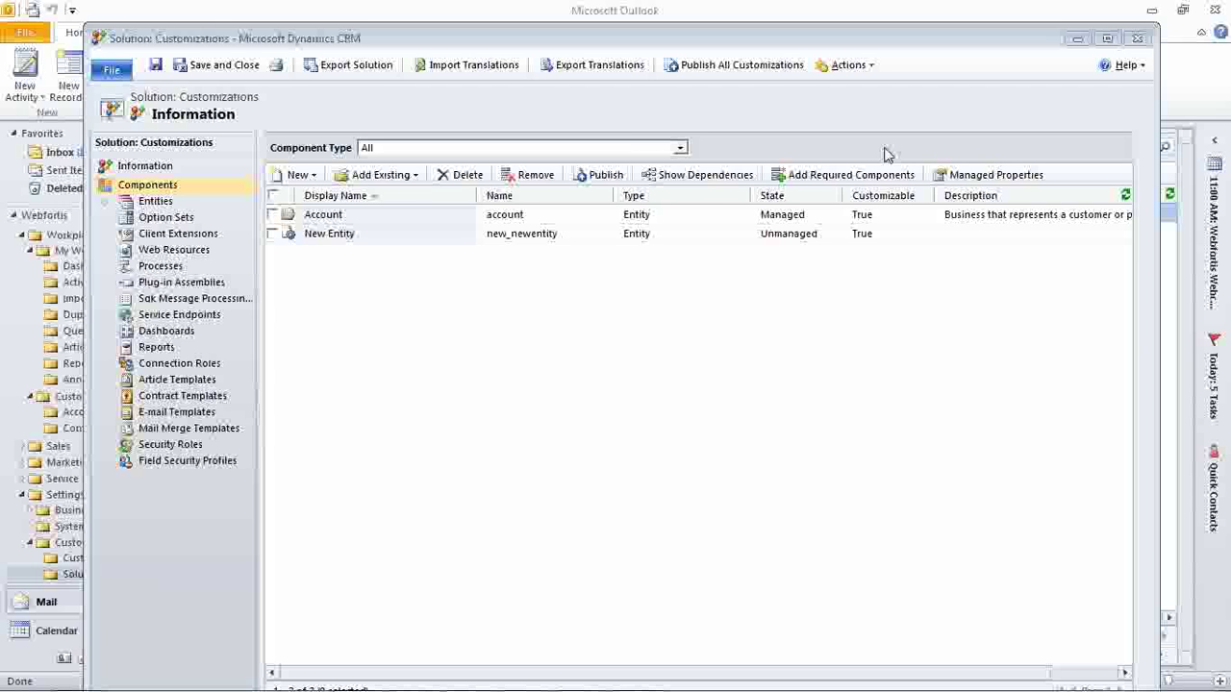
{"action": "left_click", "coordinate": [737, 66]}
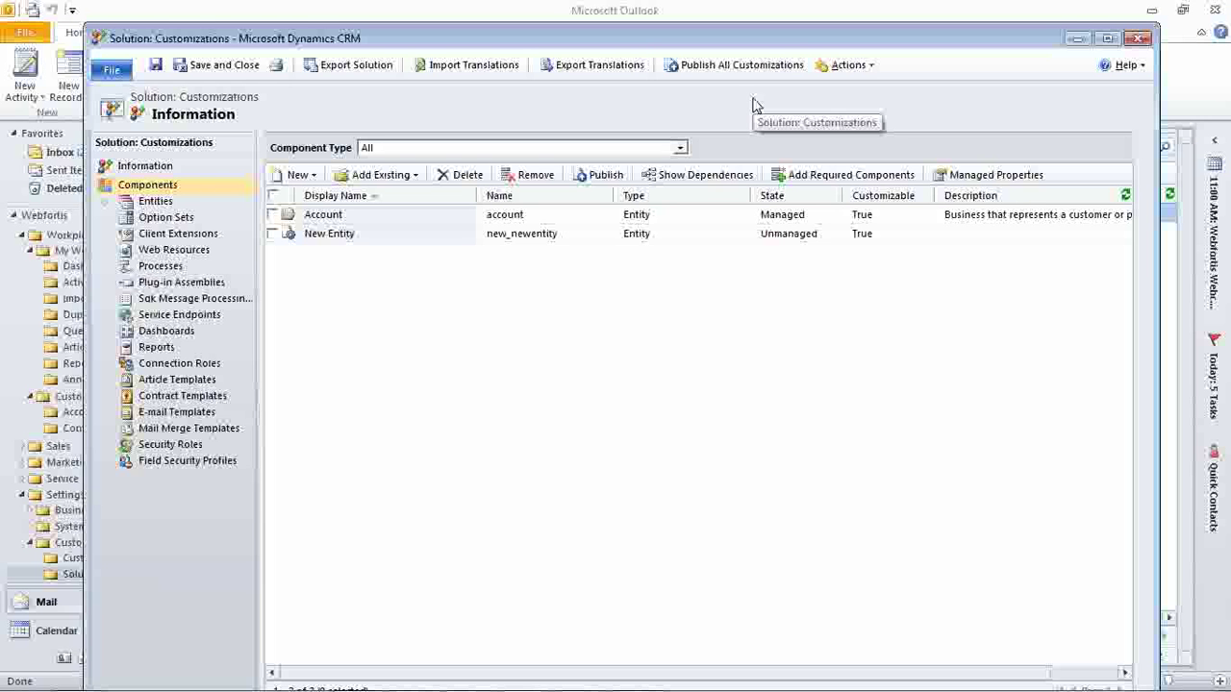
{"action": "left_click", "coordinate": [1136, 39]}
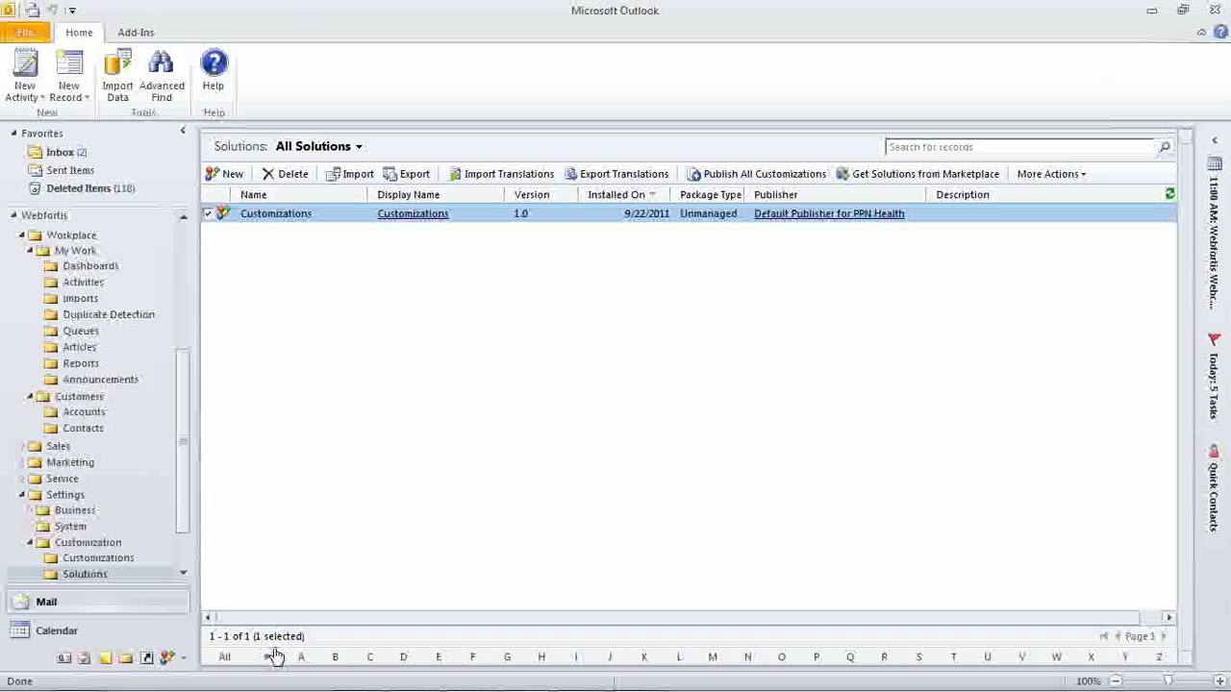
View the related New Entities list in the A Store (sample) account record and check the blank form for adding a New Entity.
{"action": "left_click", "coordinate": [79, 413]}
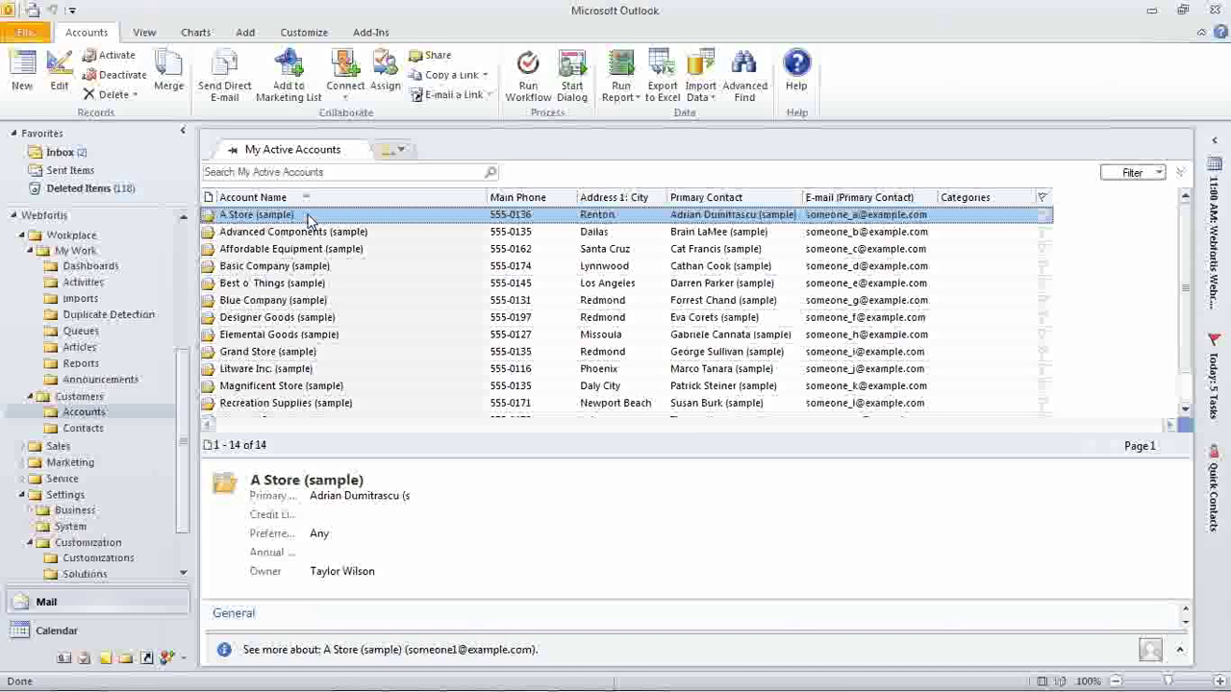
{"action": "double_click", "coordinate": [309, 217]}
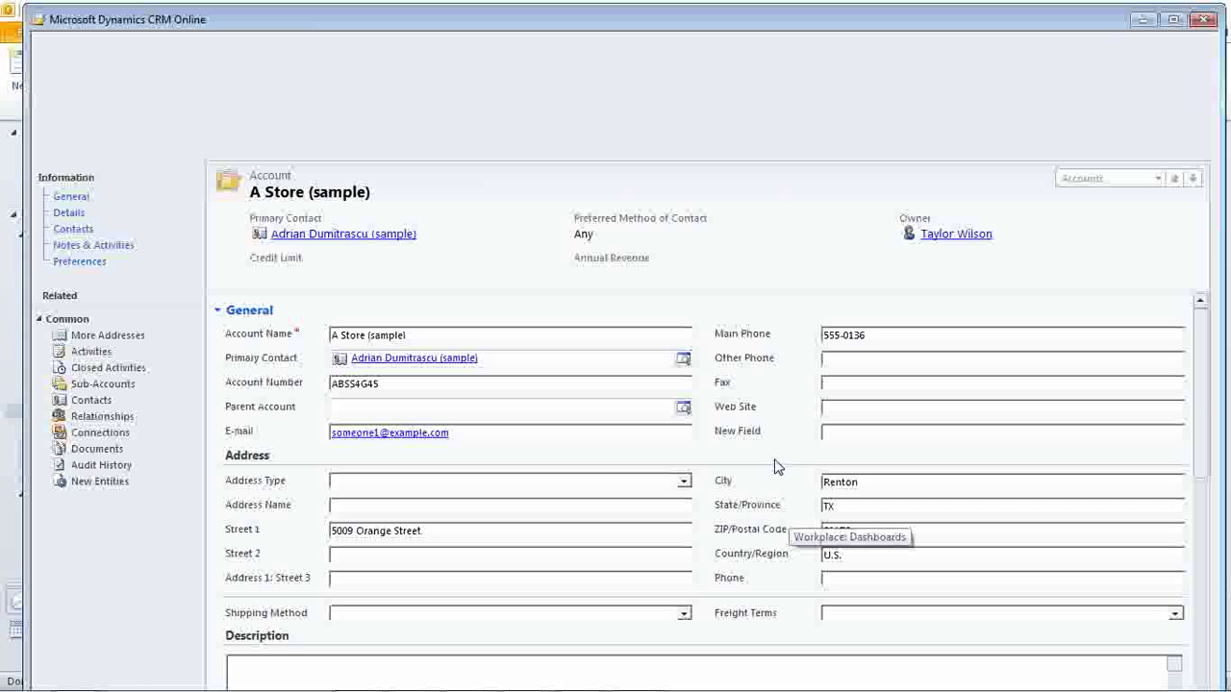
{"action": "left_click", "coordinate": [115, 486]}
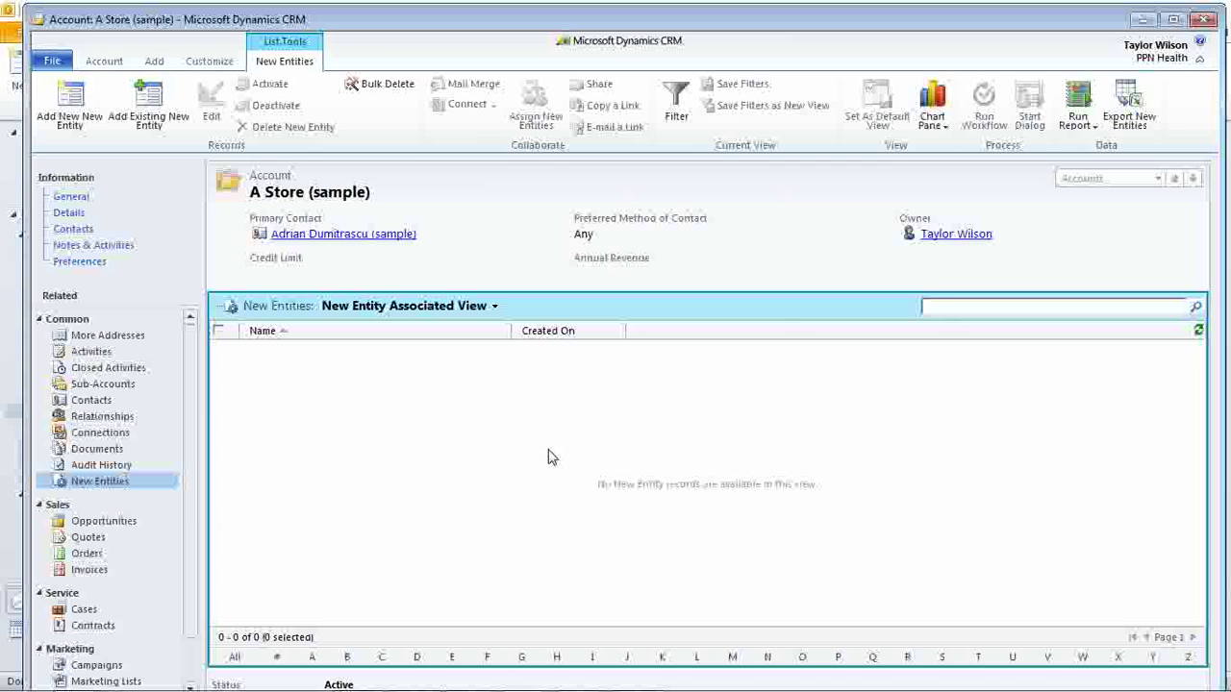
{"action": "left_click", "coordinate": [71, 96]}
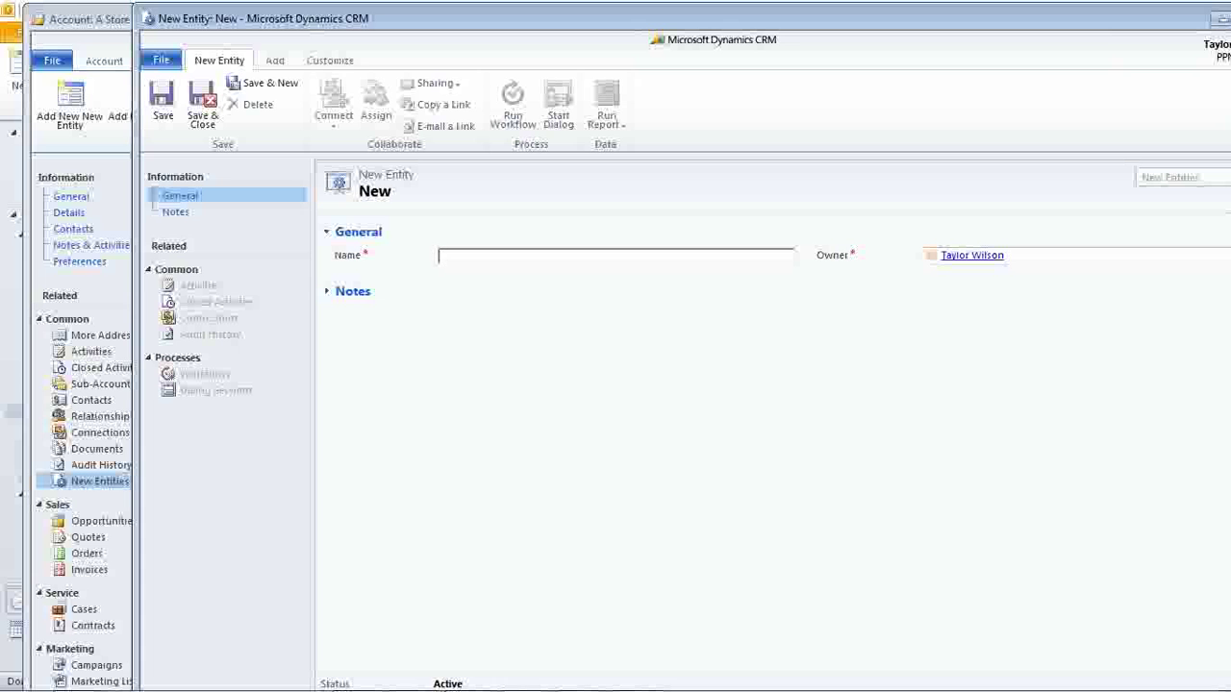
{"action": "left_click", "coordinate": [1227, 21]}
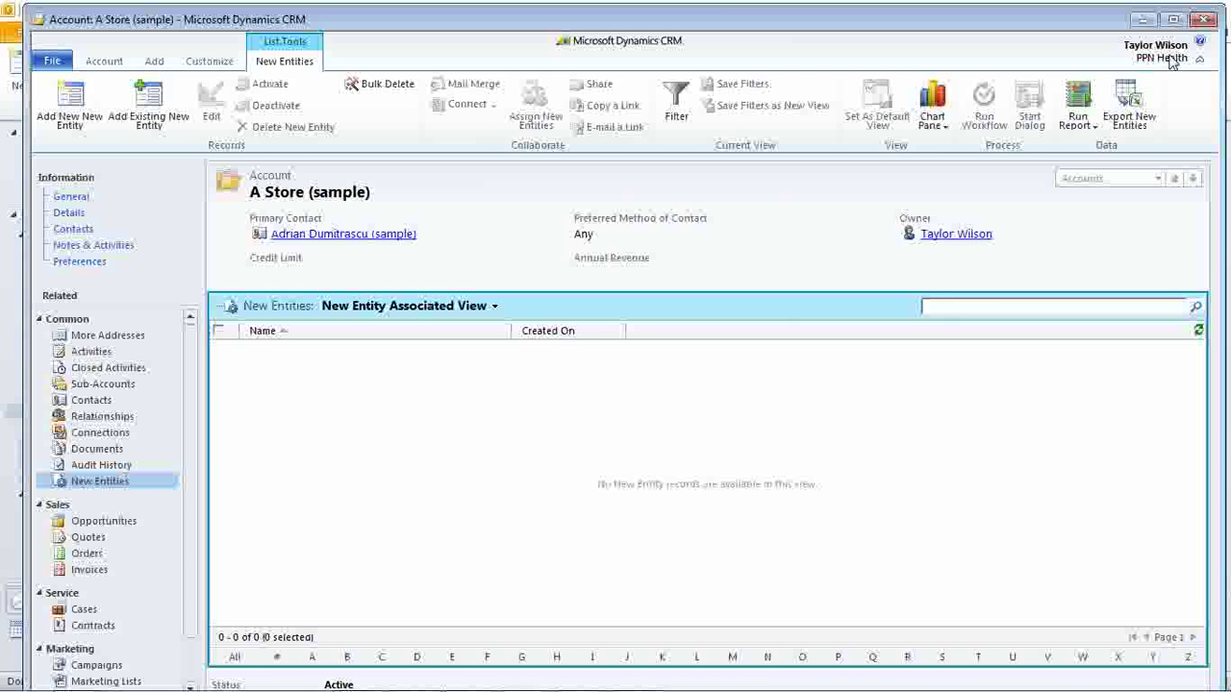